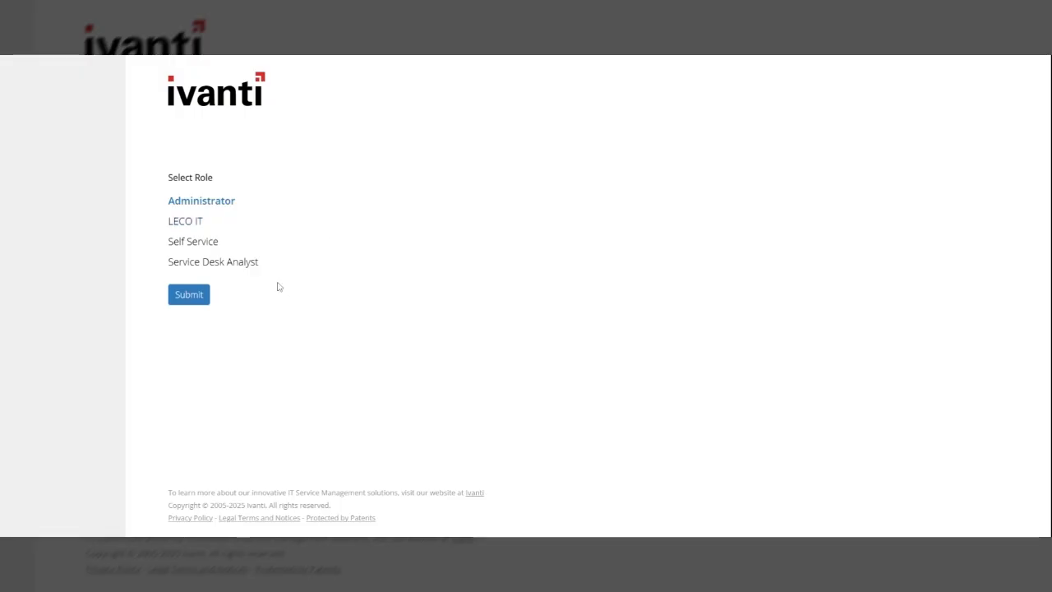
Sign in to Ivanti Neurons with the Service Desk Analyst role
{"action": "left_click", "coordinate": [194, 268]}
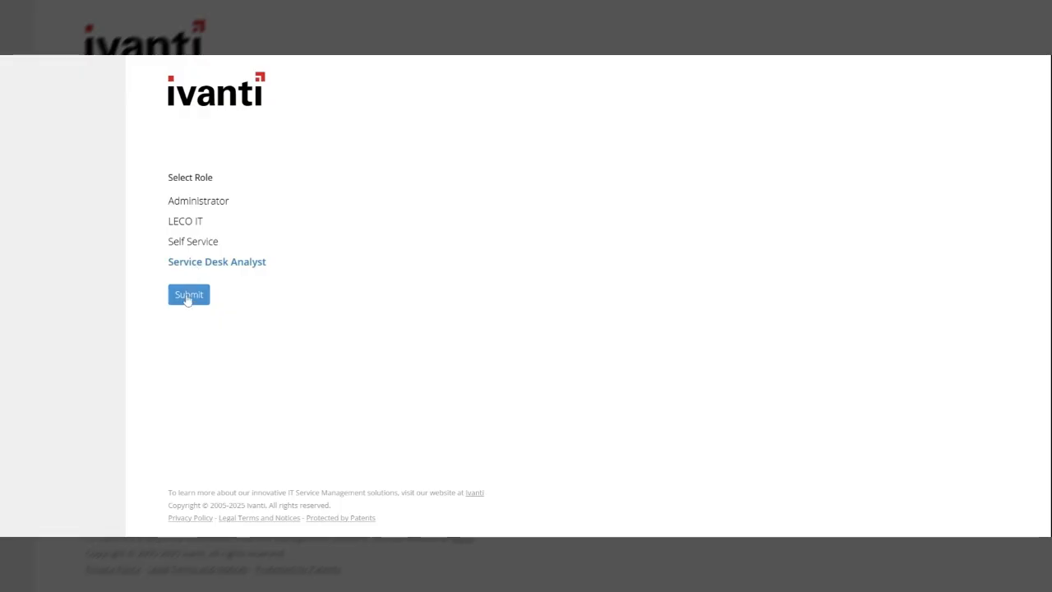
{"action": "left_click", "coordinate": [188, 295]}
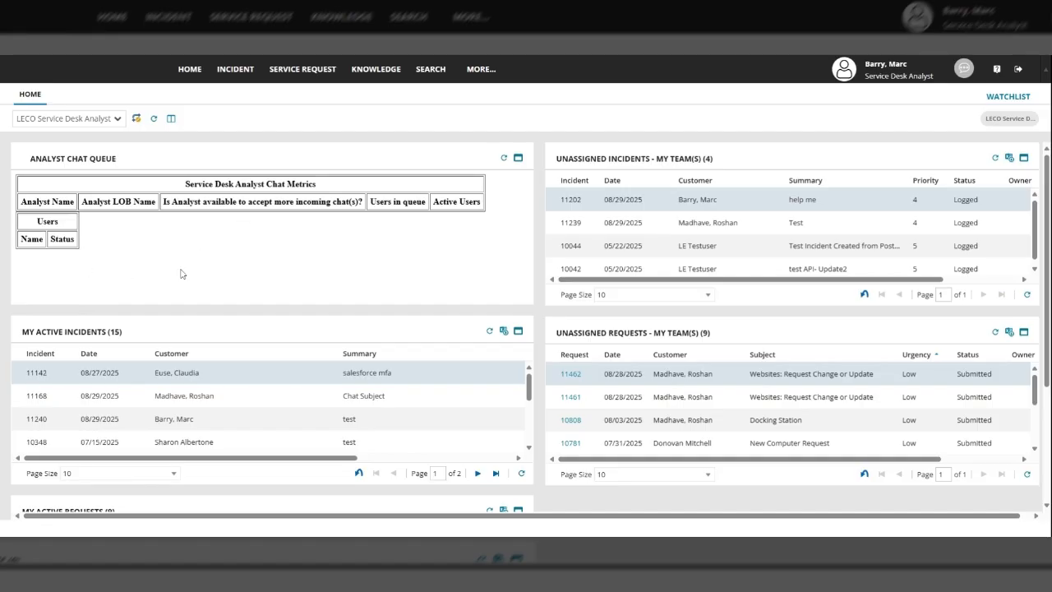
Maximize My Active Incidents to review all 15 rows, then restore the dashboard layout
{"action": "scroll", "coordinate": [208, 225], "scroll_direction": "down", "scroll_amount": 5}
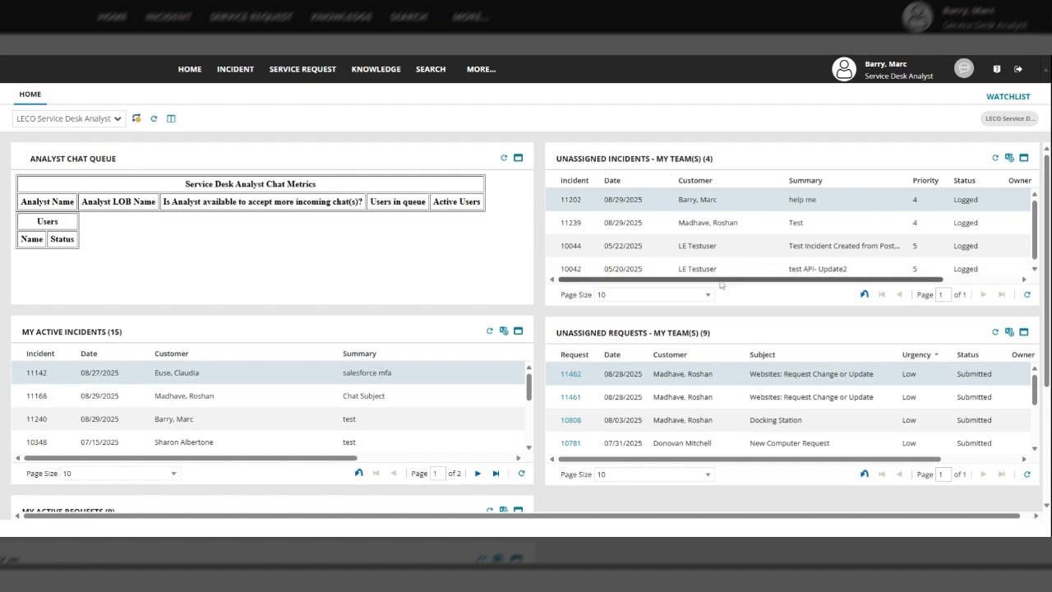
{"action": "left_click_drag", "start_coordinate": [720, 280], "coordinate": [795, 280]}
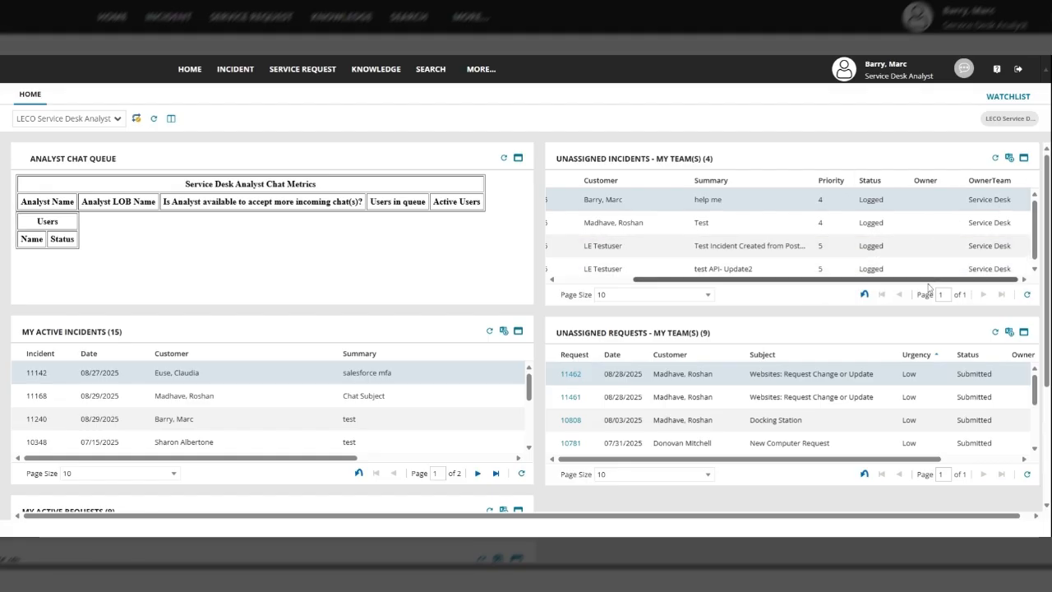
{"action": "left_click_drag", "start_coordinate": [860, 280], "coordinate": [777, 280]}
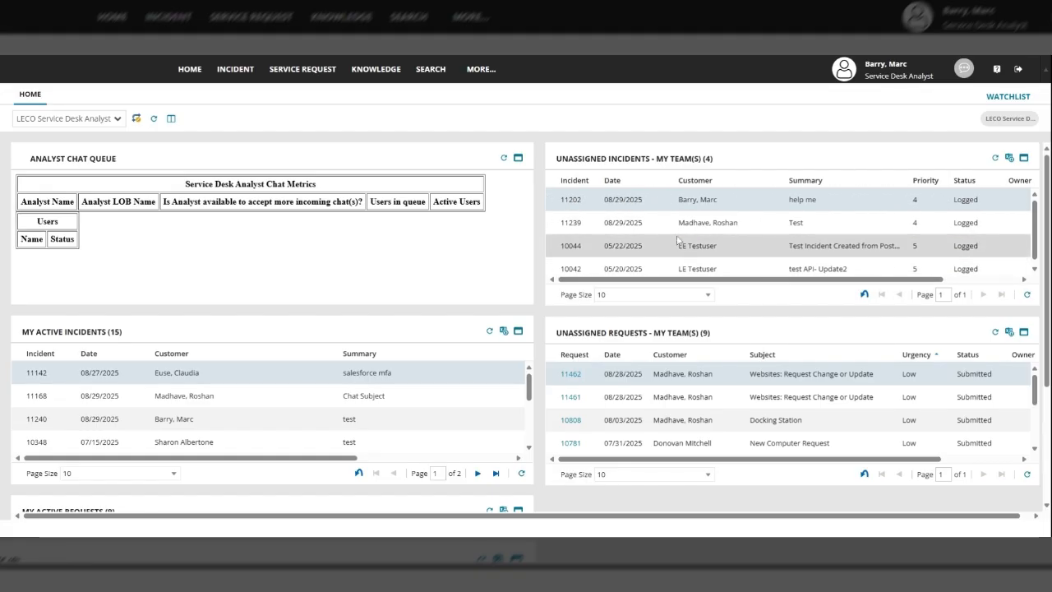
{"action": "scroll", "coordinate": [436, 296], "scroll_direction": "down", "scroll_amount": 2}
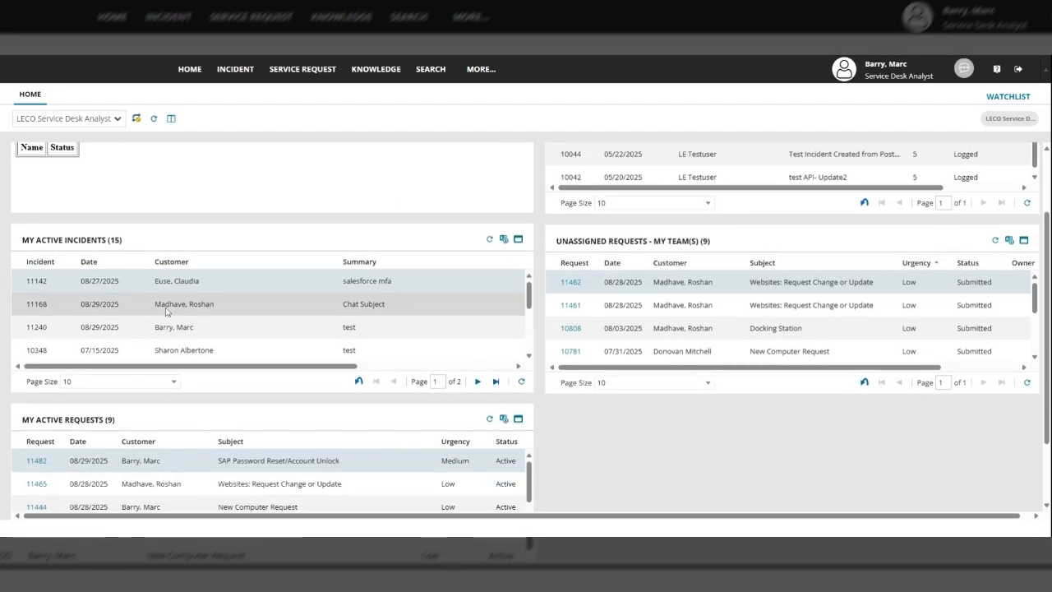
{"action": "left_click", "coordinate": [518, 240]}
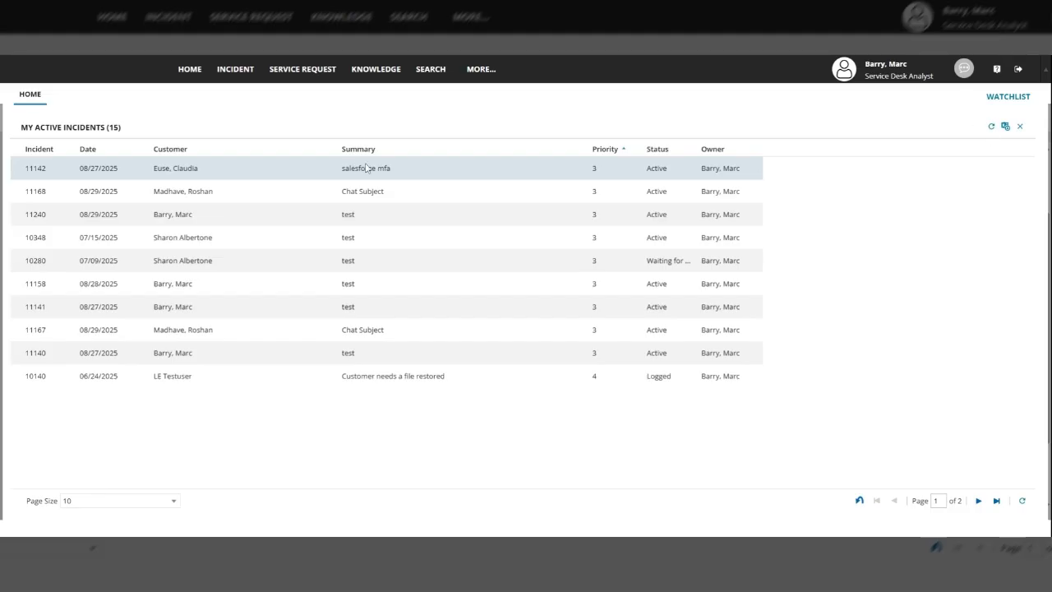
{"action": "left_click", "coordinate": [1020, 127]}
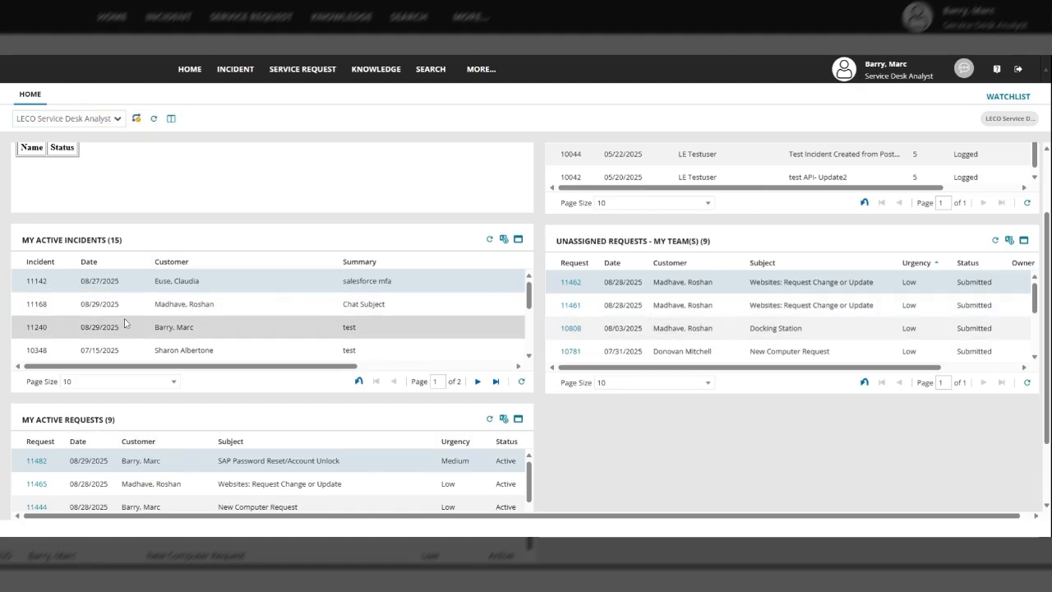
Open incident 11142 'salesforce mfa' and scroll to its journal showing two outgoing emails
{"action": "double_click", "coordinate": [35, 285]}
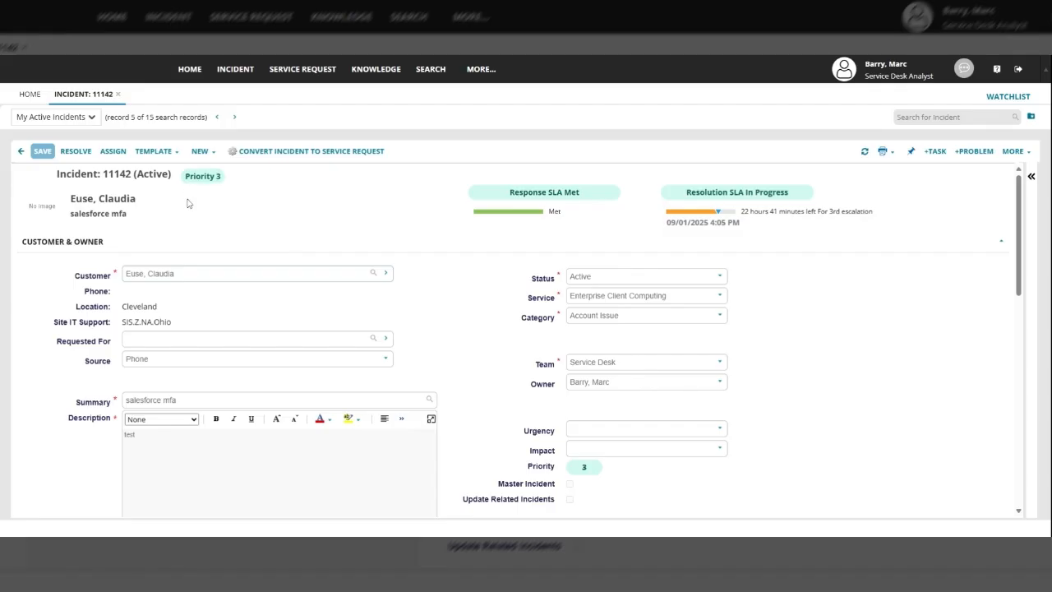
{"action": "scroll", "coordinate": [411, 258], "scroll_direction": "down", "scroll_amount": 2}
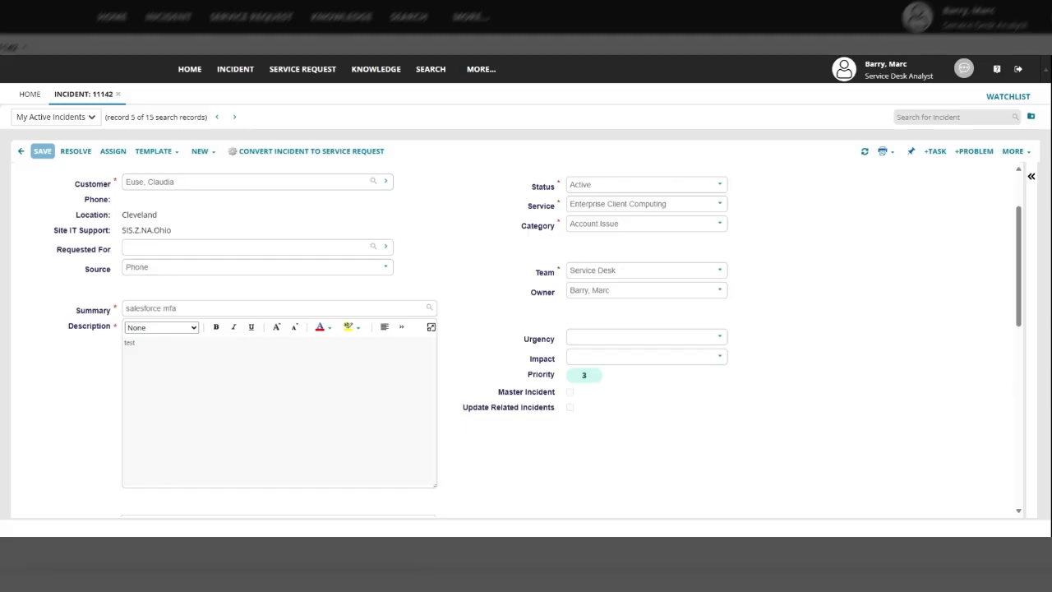
{"action": "scroll", "coordinate": [526, 337], "scroll_direction": "down", "scroll_amount": 10}
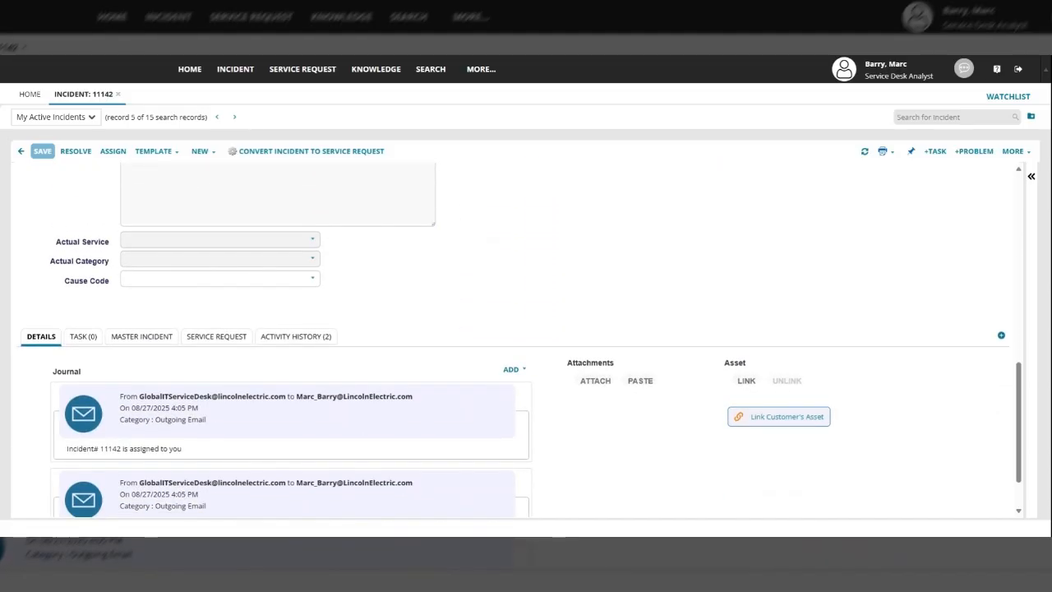
{"action": "scroll", "coordinate": [390, 288], "scroll_direction": "down", "scroll_amount": 2}
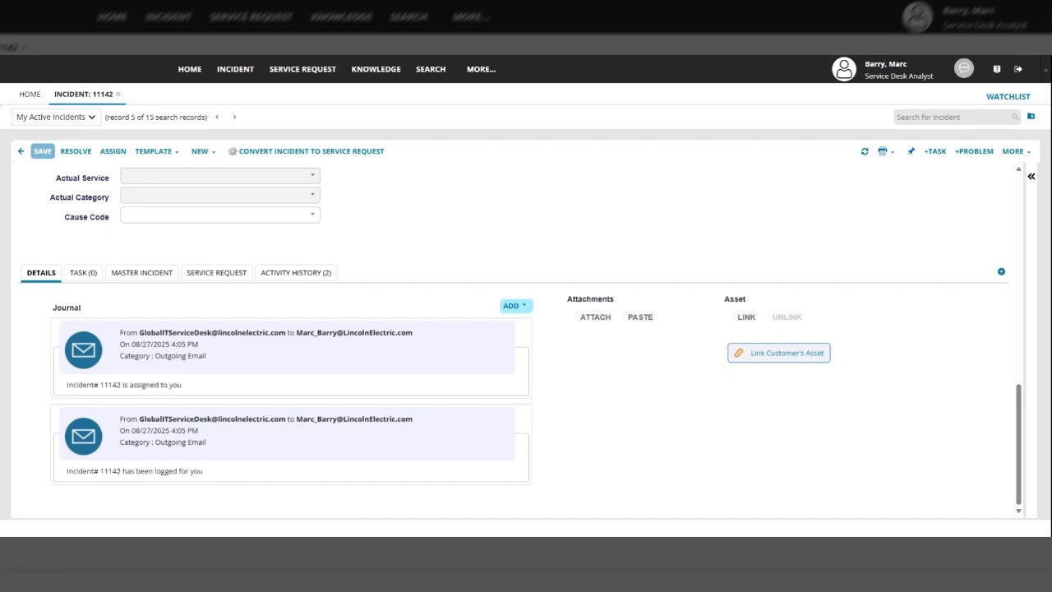
Add a Memo note summarised 'update' reading 'update on the ticket', not published to Self Service
{"action": "left_click", "coordinate": [512, 305]}
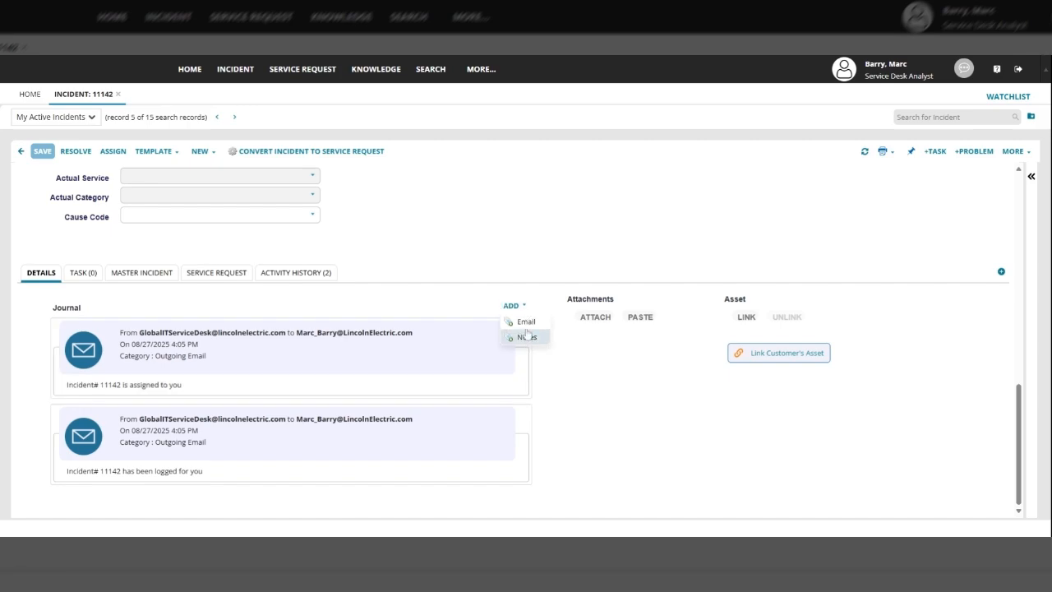
{"action": "left_click", "coordinate": [526, 338]}
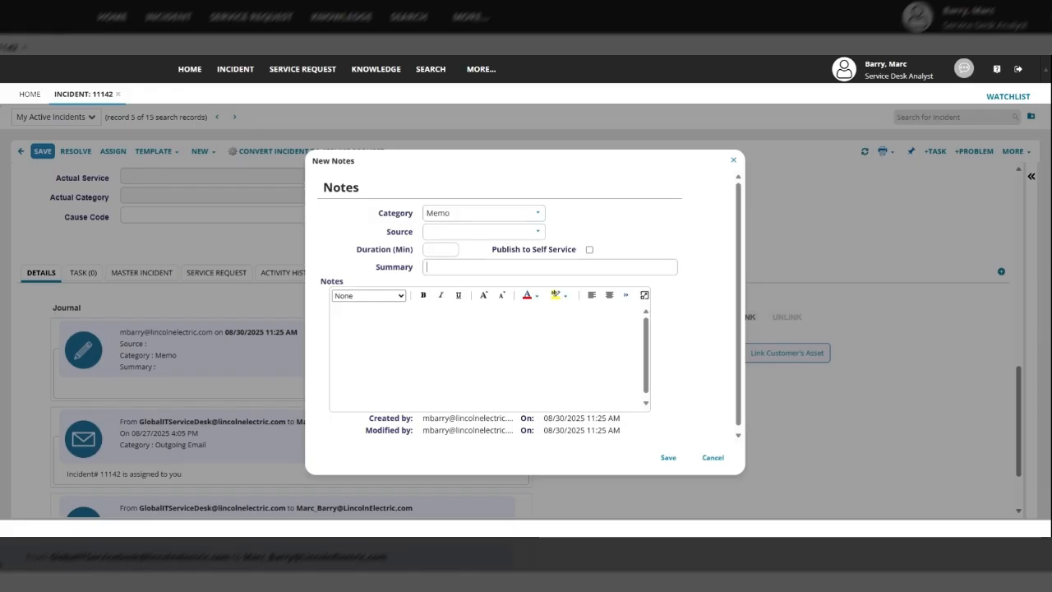
{"action": "type", "text": "update"}
{"action": "key", "text": "Tab"}
{"action": "type", "text": "update on th"}
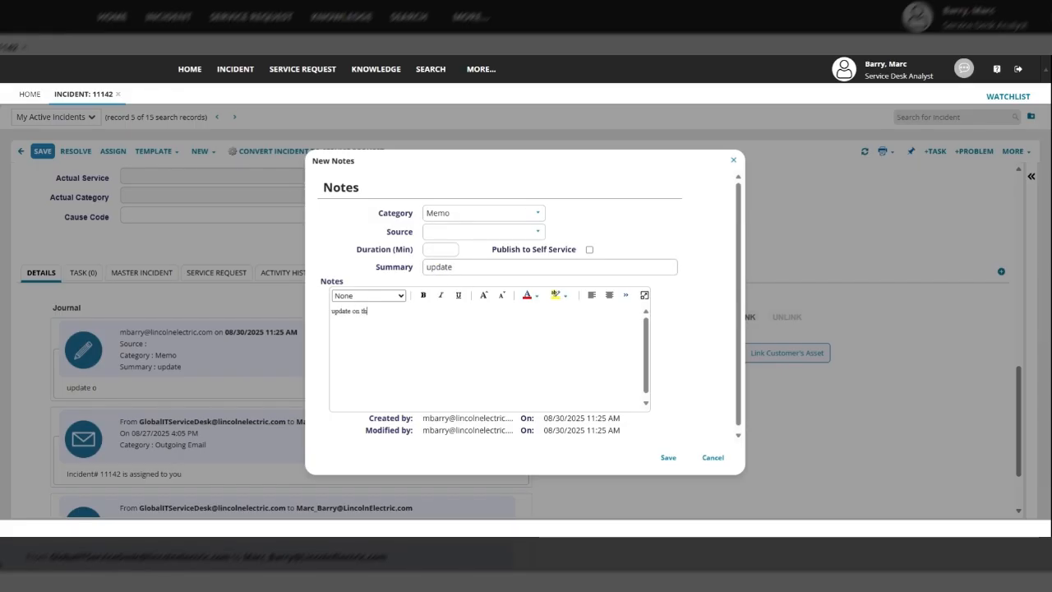
{"action": "type", "text": "e cicket"}
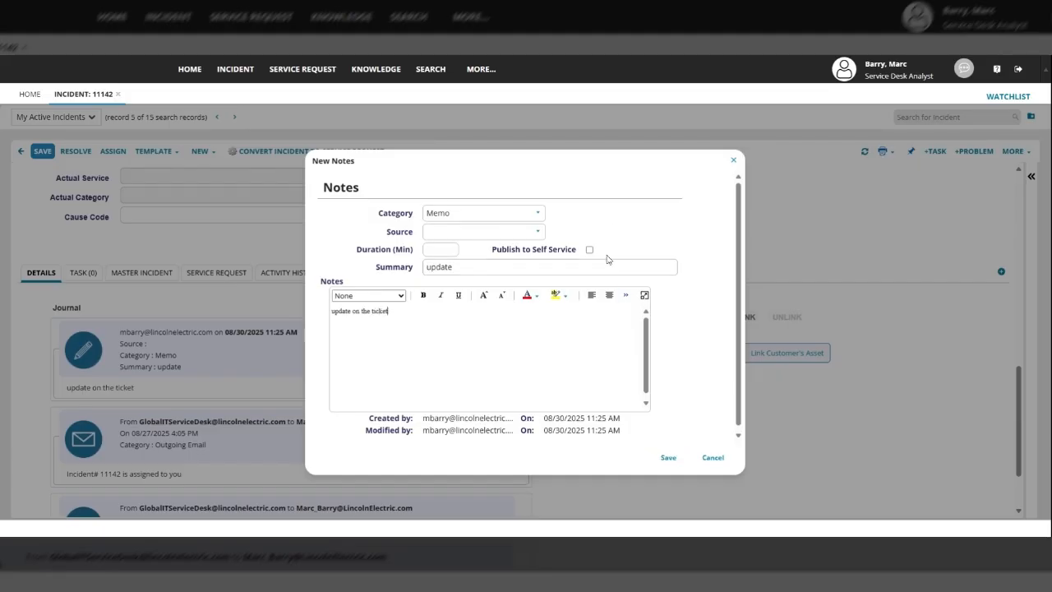
{"action": "left_click_drag", "start_coordinate": [577, 156], "coordinate": [774, 150]}
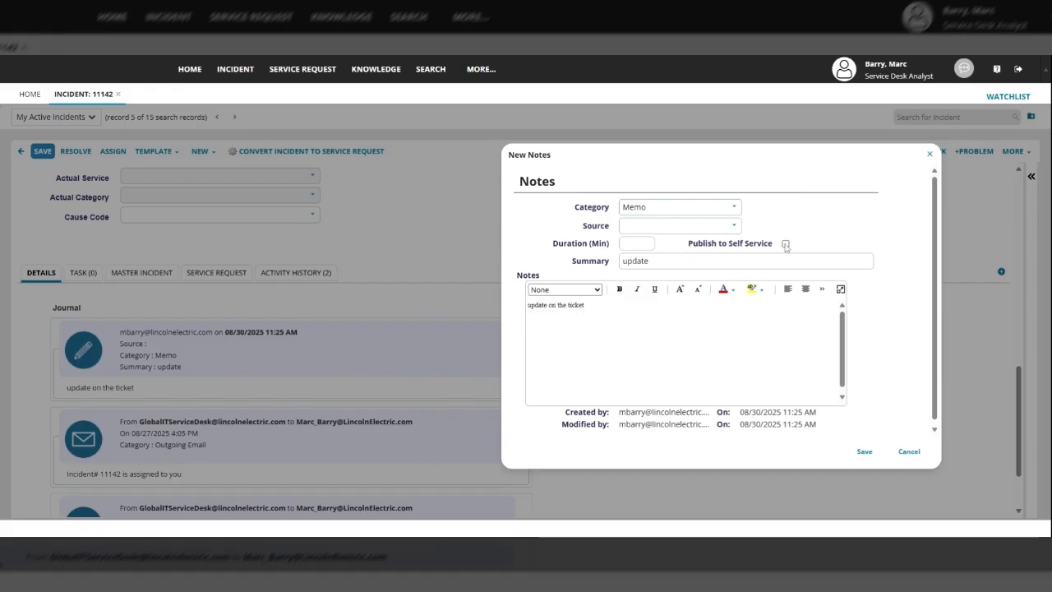
{"action": "left_click", "coordinate": [785, 244]}
{"action": "left_click_drag", "start_coordinate": [655, 157], "coordinate": [711, 145]}
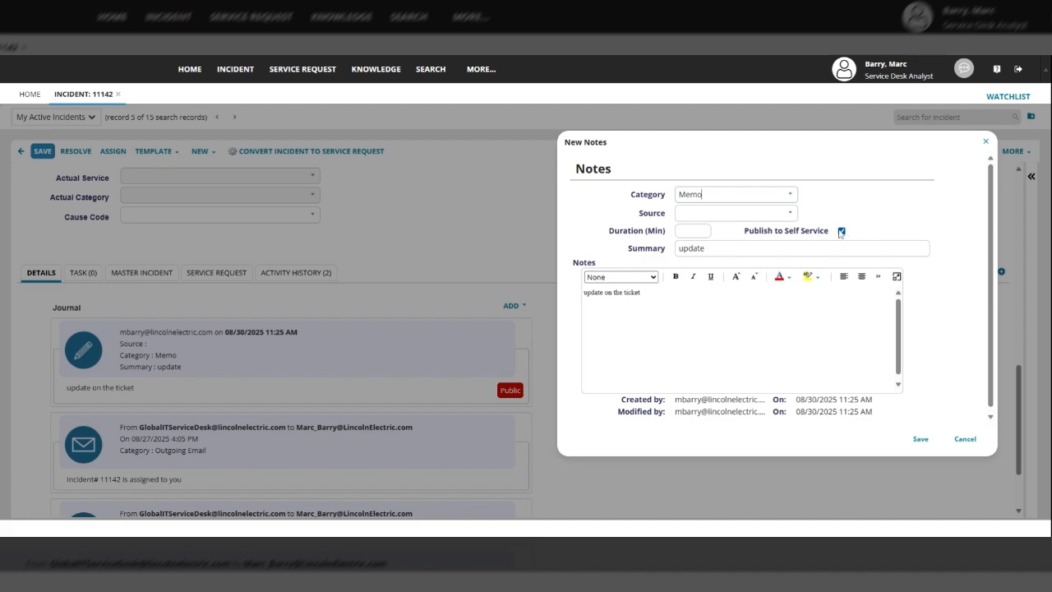
{"action": "left_click", "coordinate": [841, 233]}
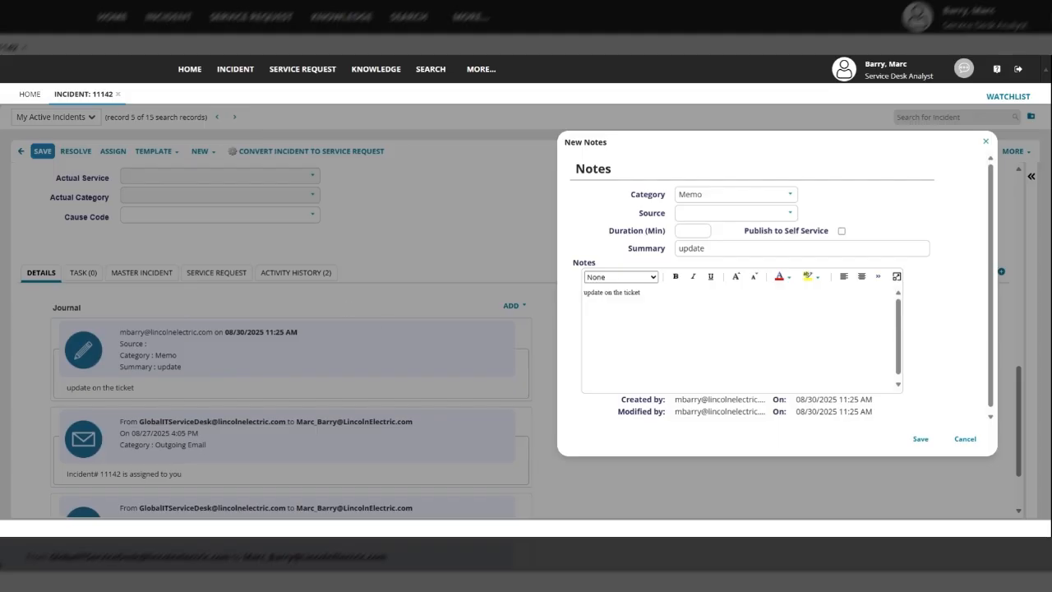
{"action": "left_click", "coordinate": [920, 439]}
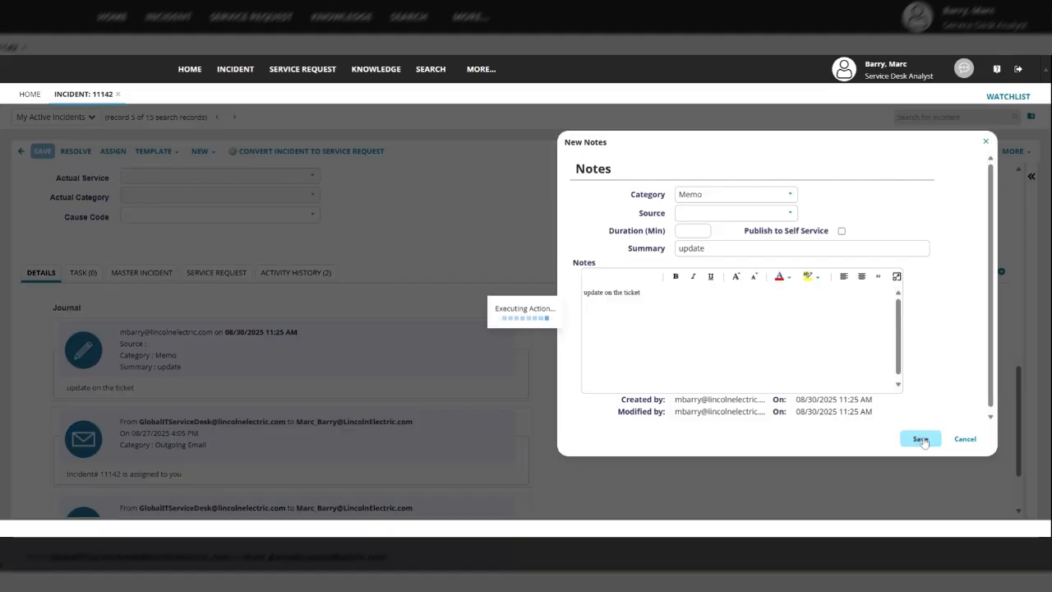
{"action": "scroll", "coordinate": [271, 376], "scroll_direction": "down", "scroll_amount": 3}
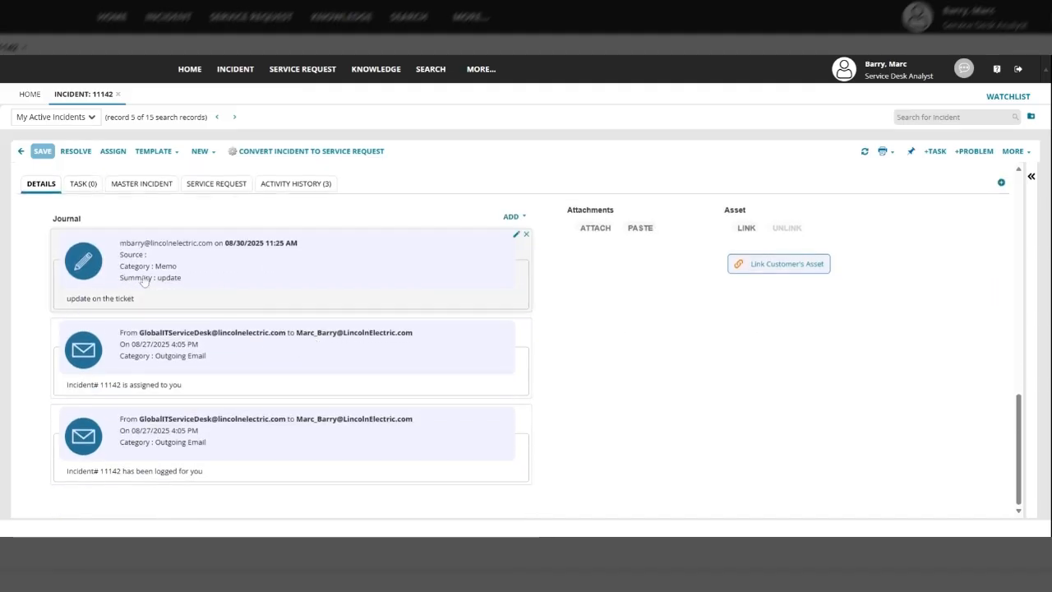
Add a second note with a pasted screenshot as its body and the summary 'update'
{"action": "left_click", "coordinate": [525, 219]}
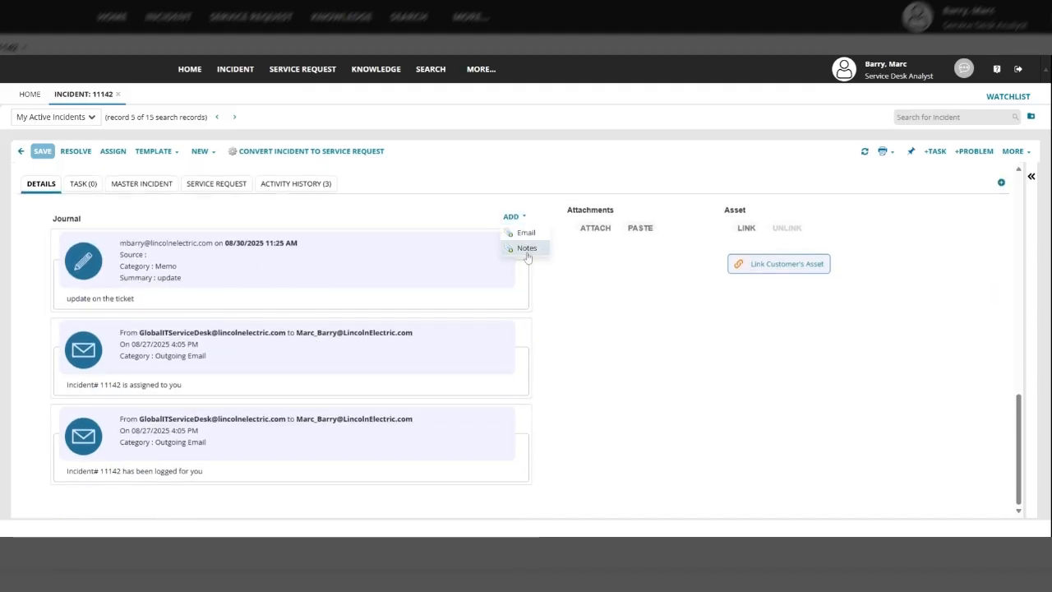
{"action": "left_click", "coordinate": [526, 247]}
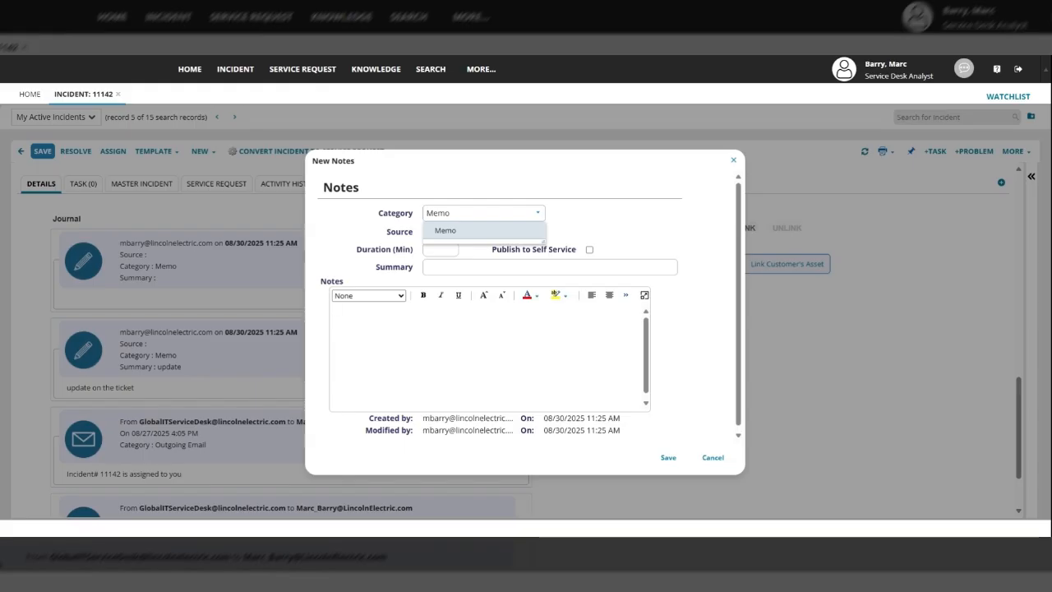
{"action": "key", "text": "ctrl+v"}
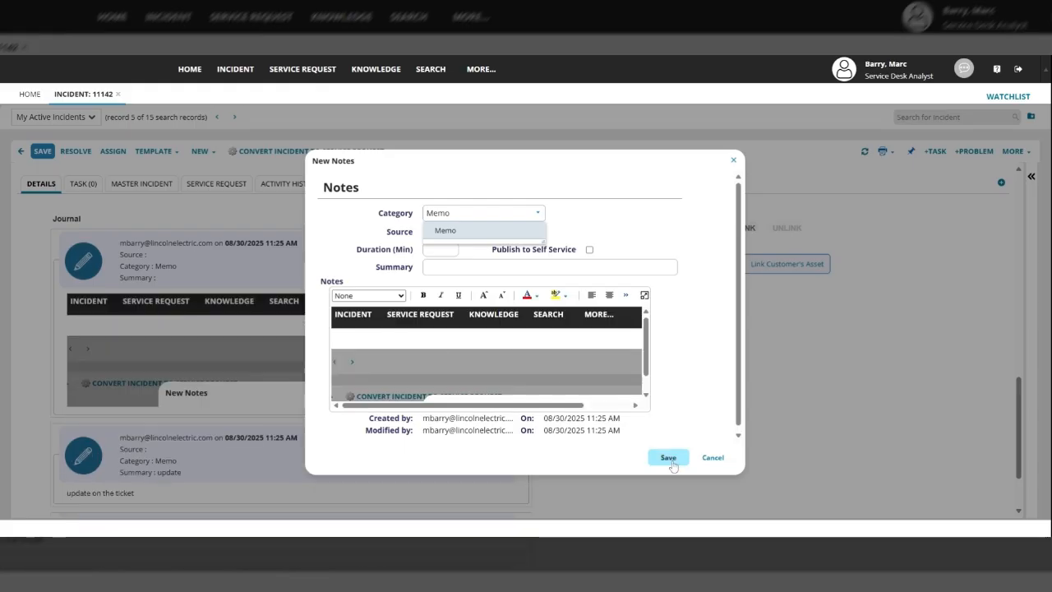
{"action": "left_click", "coordinate": [509, 267]}
{"action": "type", "text": "update"}
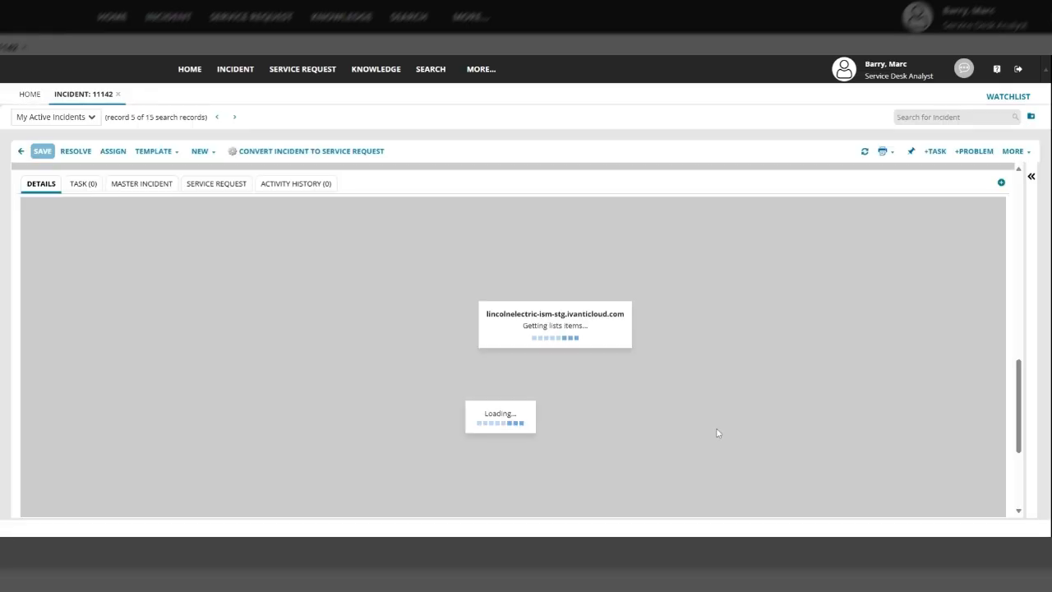
{"action": "scroll", "coordinate": [410, 370], "scroll_direction": "down", "scroll_amount": 5}
{"action": "scroll", "coordinate": [214, 385], "scroll_direction": "down", "scroll_amount": 3}
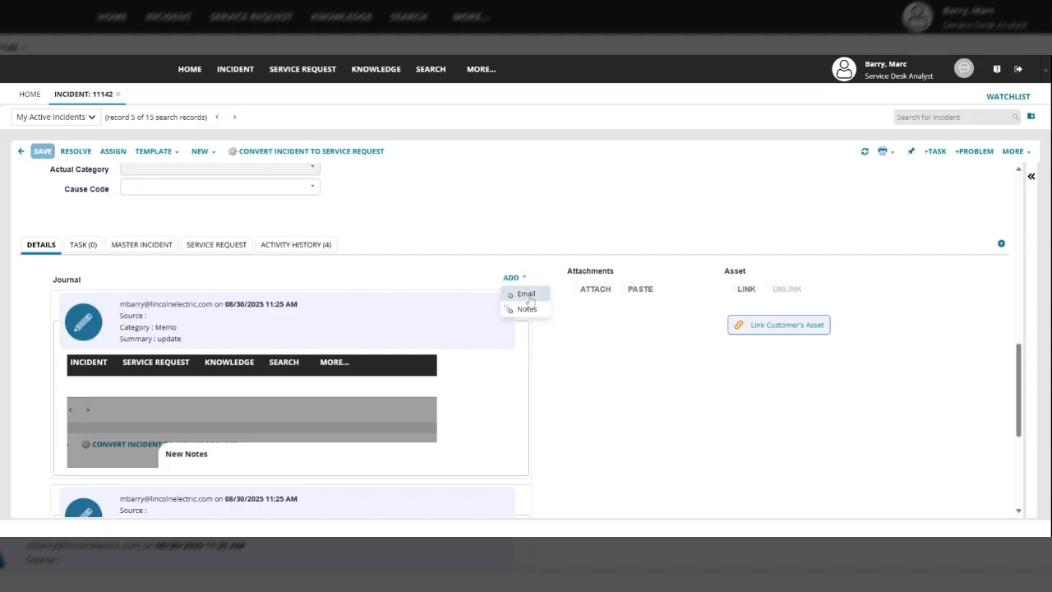
Put the page screenshot and 'update please' in the email message, and save it to the journal
{"action": "scroll", "coordinate": [511, 276], "scroll_direction": "down", "scroll_amount": 1}
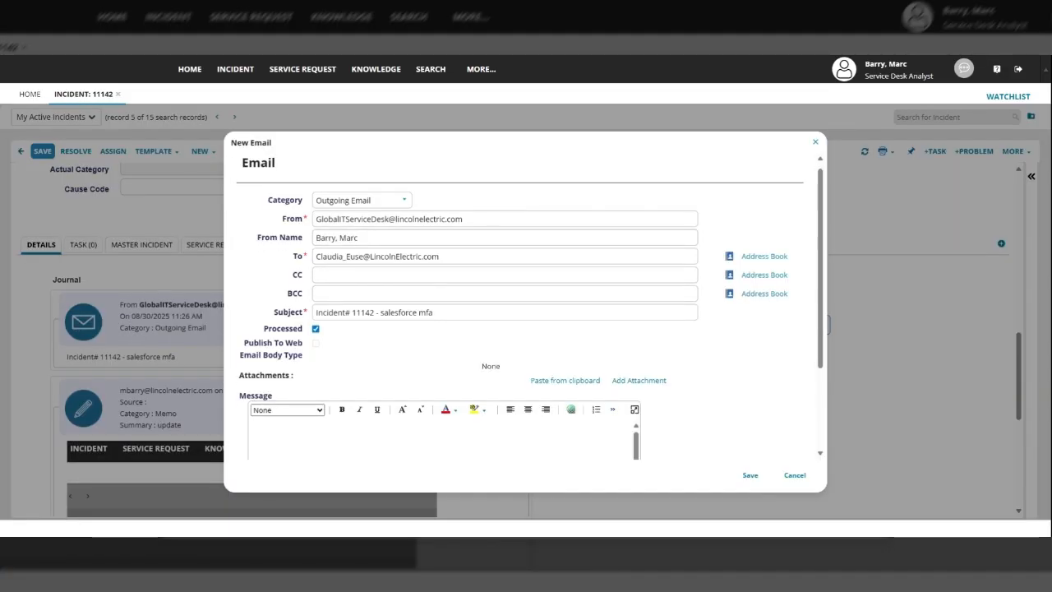
{"action": "scroll", "coordinate": [395, 228], "scroll_direction": "up", "scroll_amount": 1}
{"action": "scroll", "coordinate": [361, 335], "scroll_direction": "down", "scroll_amount": 2}
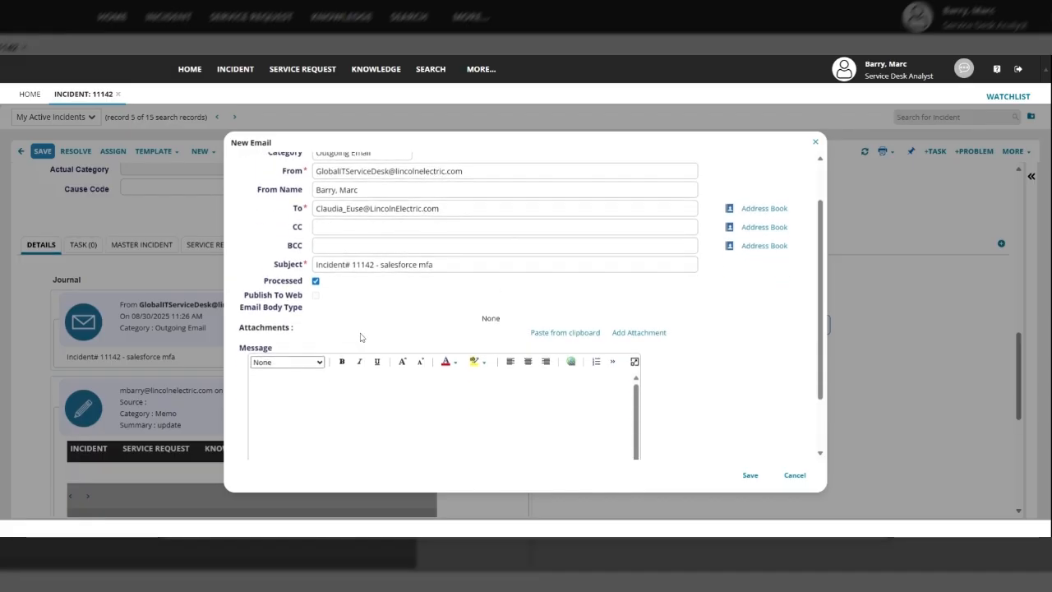
{"action": "key", "text": "ctrl+v"}
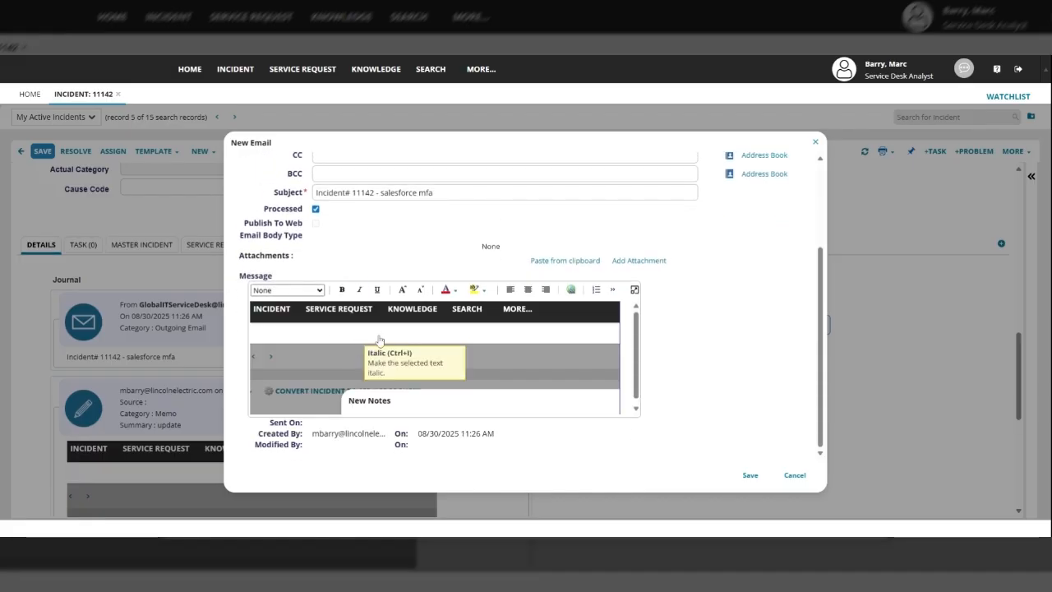
{"action": "scroll", "coordinate": [455, 346], "scroll_direction": "down", "scroll_amount": 2}
{"action": "type", "text": "upd"}
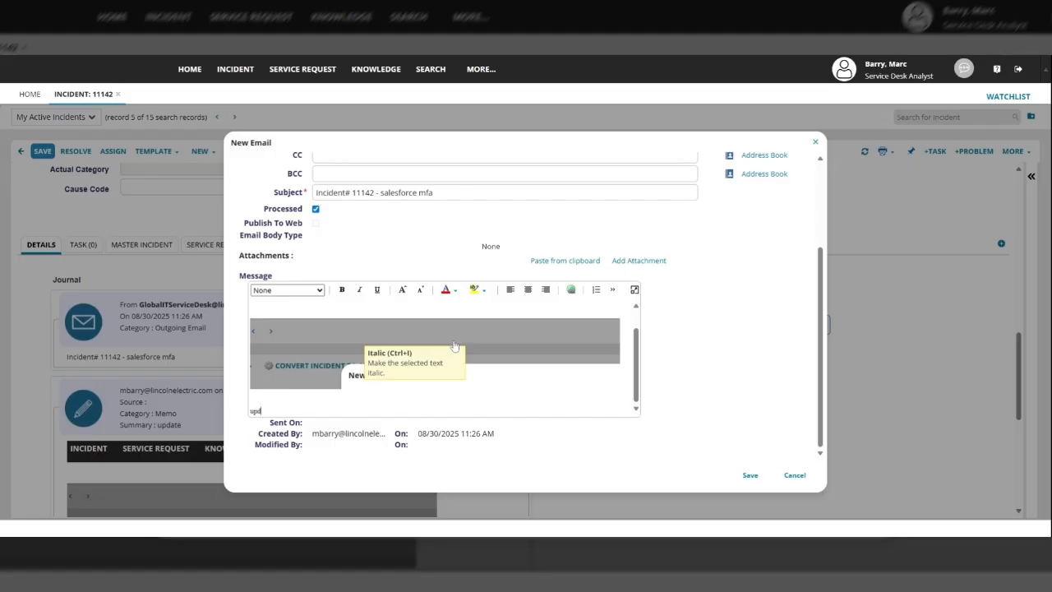
{"action": "type", "text": "ate please"}
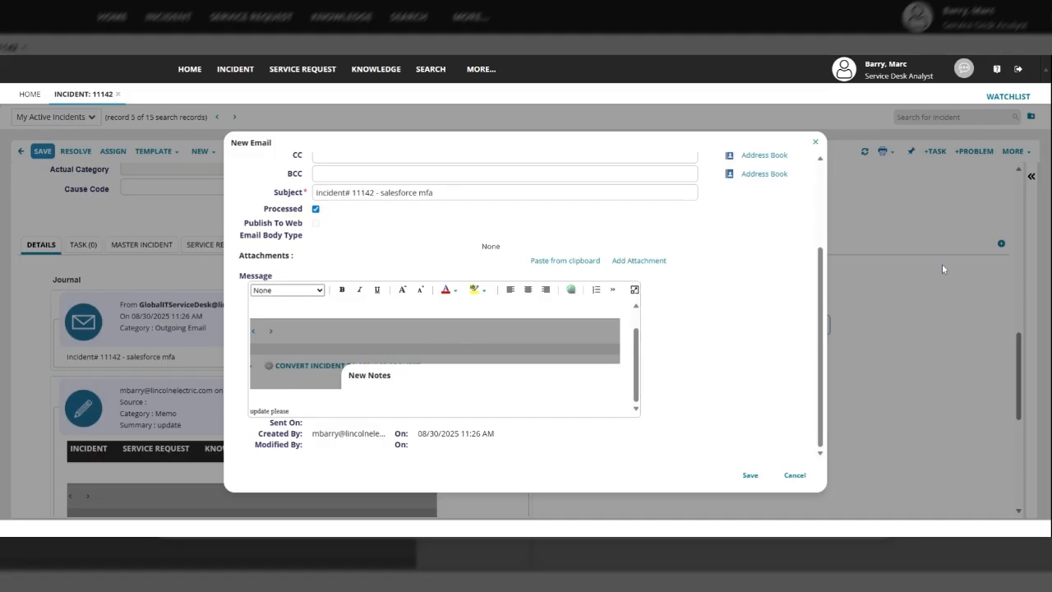
{"action": "scroll", "coordinate": [668, 327], "scroll_direction": "up", "scroll_amount": 3}
{"action": "scroll", "coordinate": [726, 403], "scroll_direction": "down", "scroll_amount": 3}
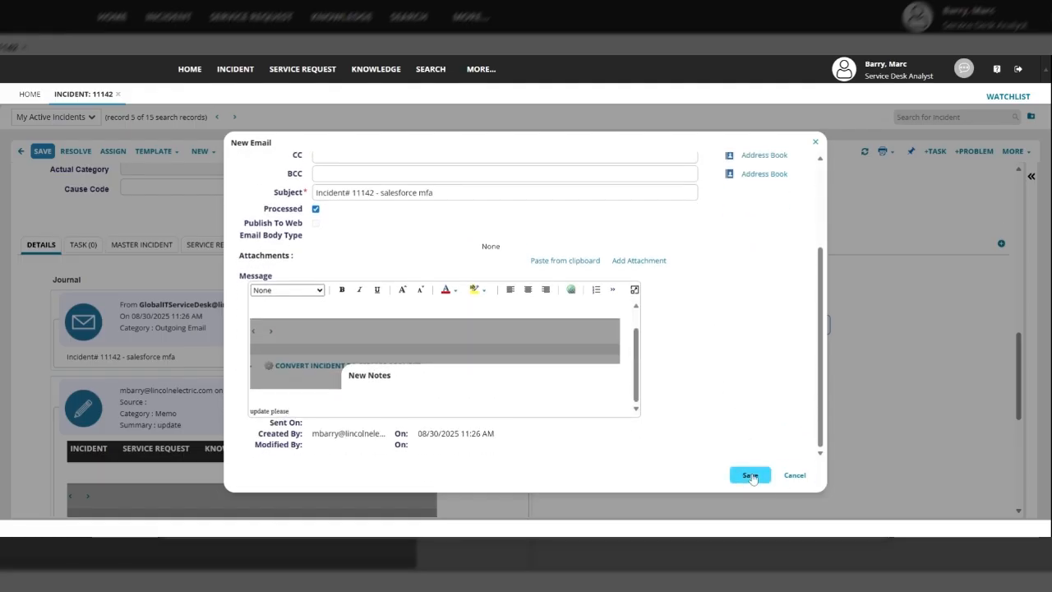
{"action": "left_click", "coordinate": [750, 475]}
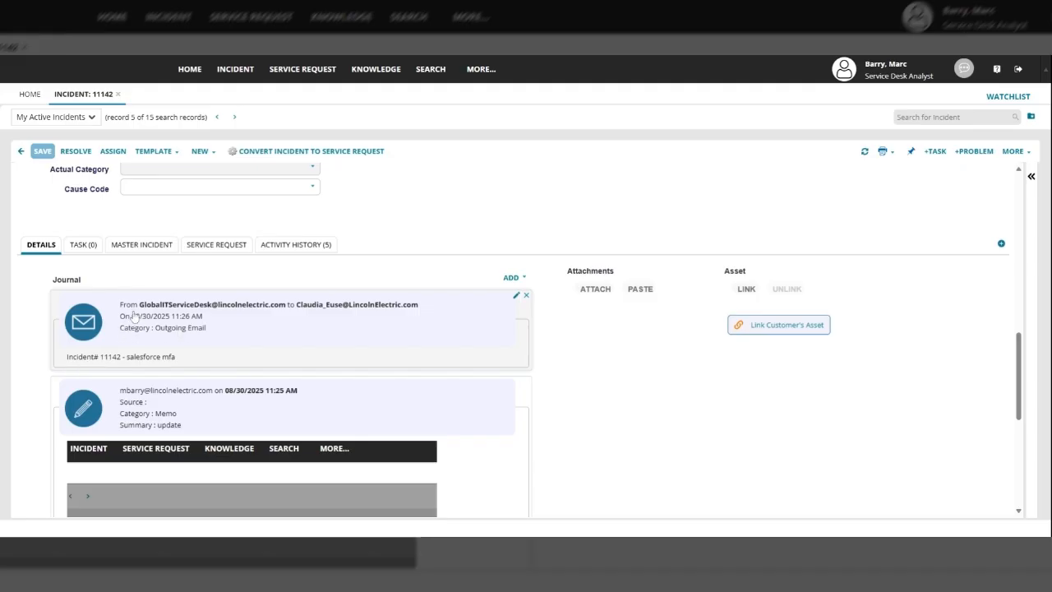
{"action": "left_click", "coordinate": [218, 324]}
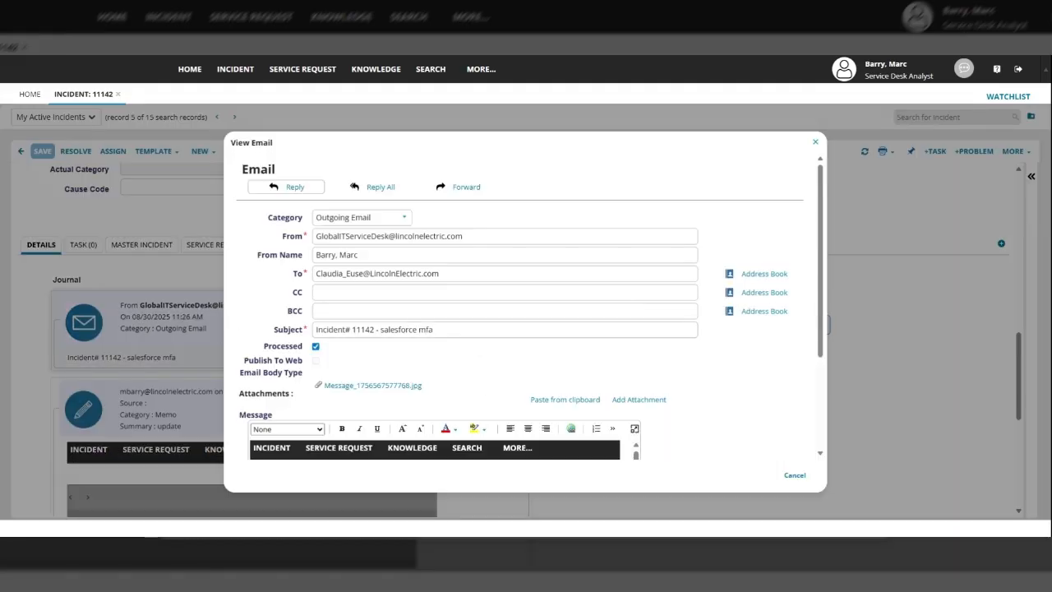
{"action": "scroll", "coordinate": [495, 288], "scroll_direction": "down", "scroll_amount": 1}
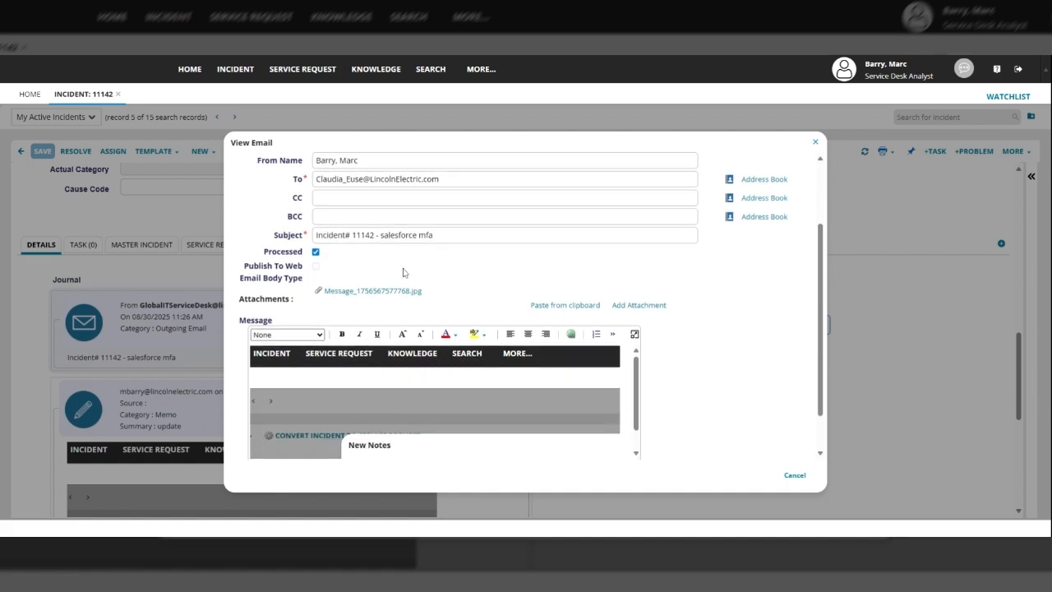
{"action": "scroll", "coordinate": [403, 272], "scroll_direction": "down", "scroll_amount": 1}
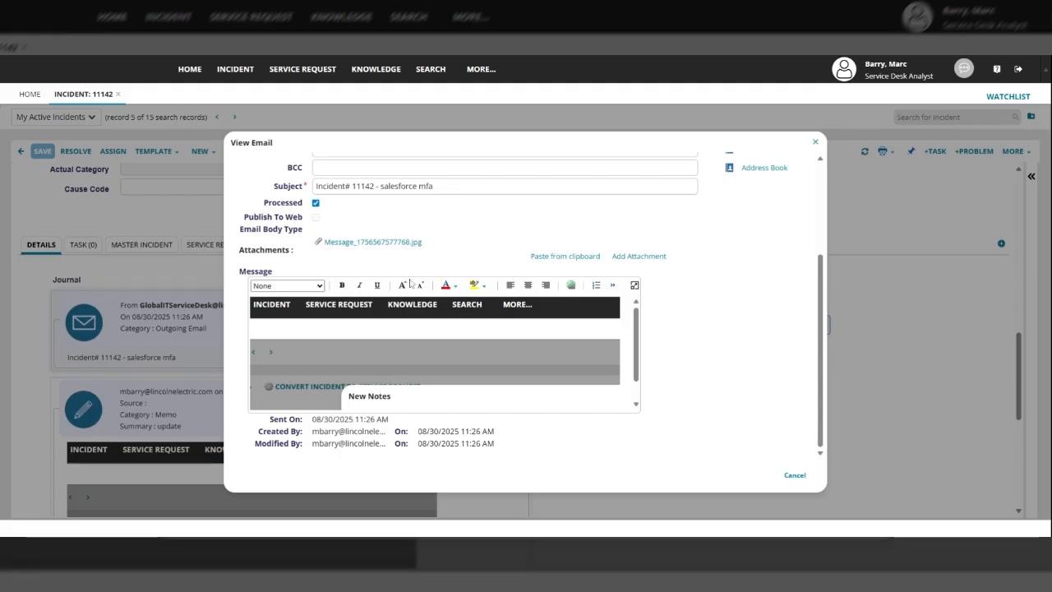
{"action": "left_click", "coordinate": [635, 286]}
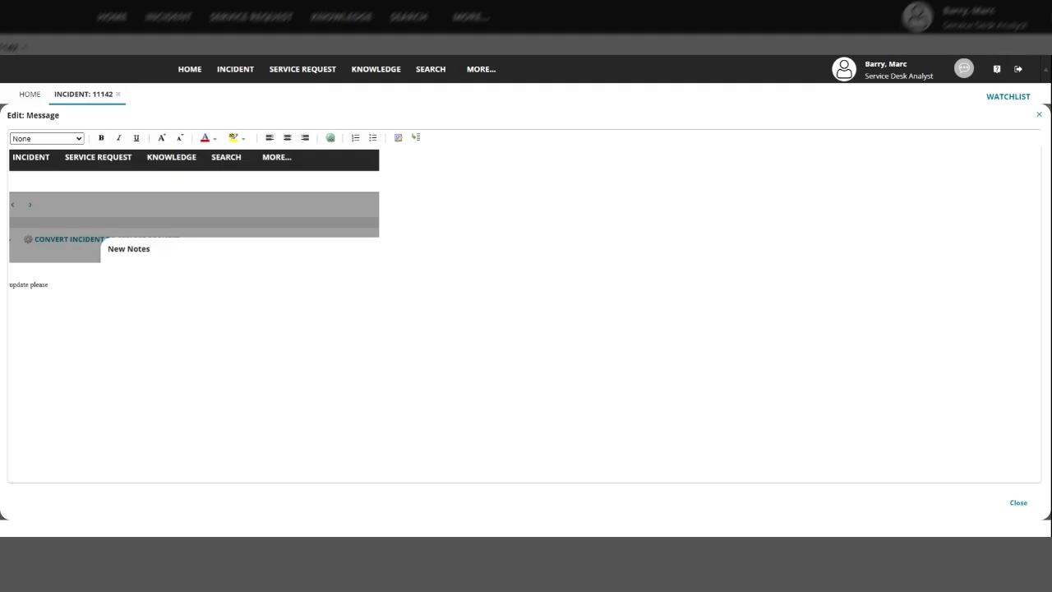
{"action": "left_click", "coordinate": [1017, 503]}
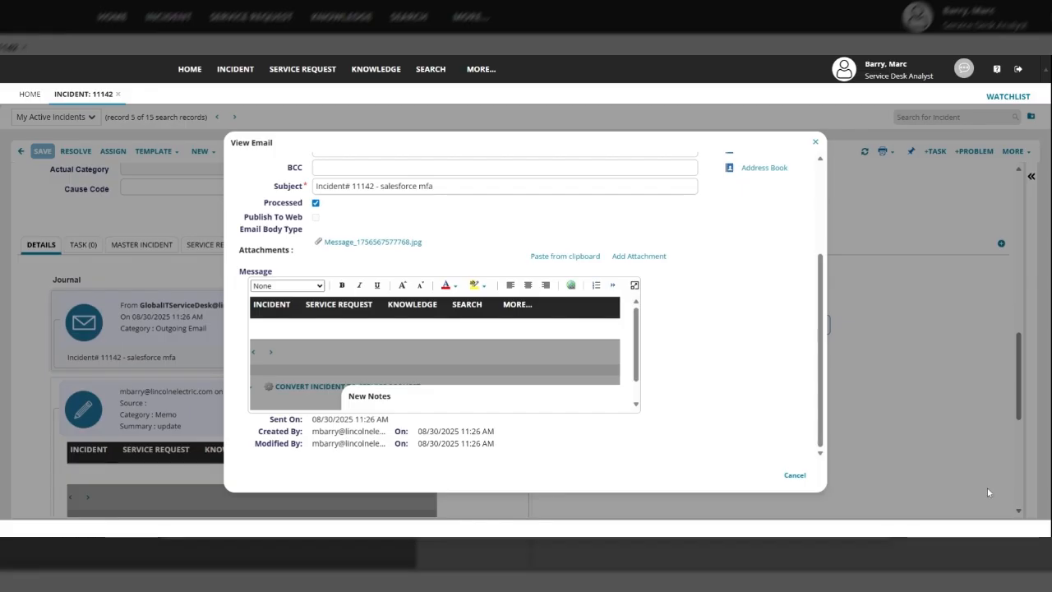
{"action": "left_click", "coordinate": [794, 475]}
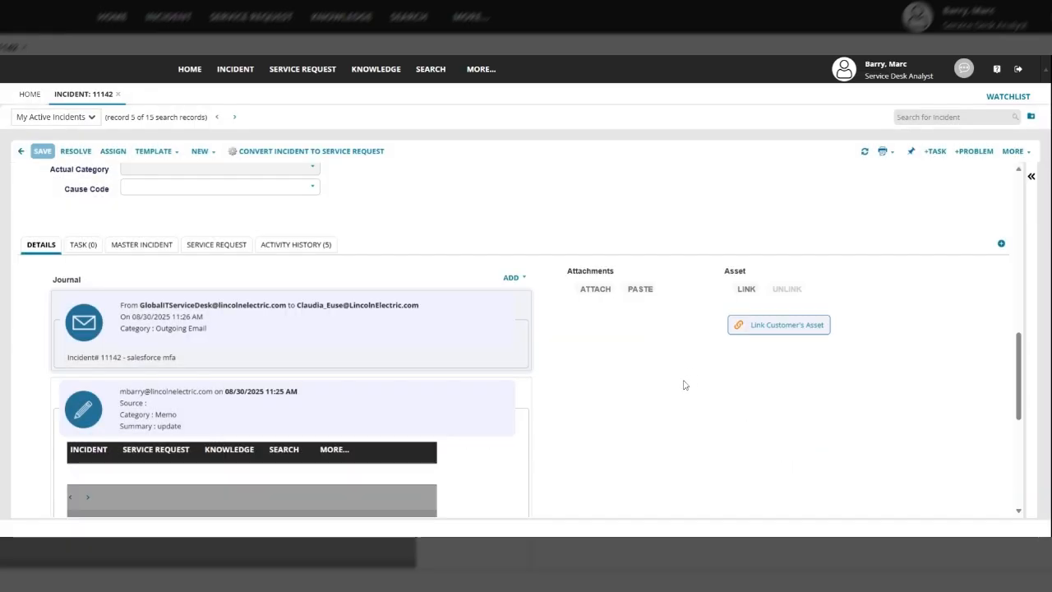
Set incident 11142's Urgency and Impact both to High
{"action": "scroll", "coordinate": [699, 374], "scroll_direction": "up", "scroll_amount": 1}
{"action": "scroll", "coordinate": [699, 376], "scroll_direction": "up", "scroll_amount": 2}
{"action": "scroll", "coordinate": [671, 370], "scroll_direction": "down", "scroll_amount": 2}
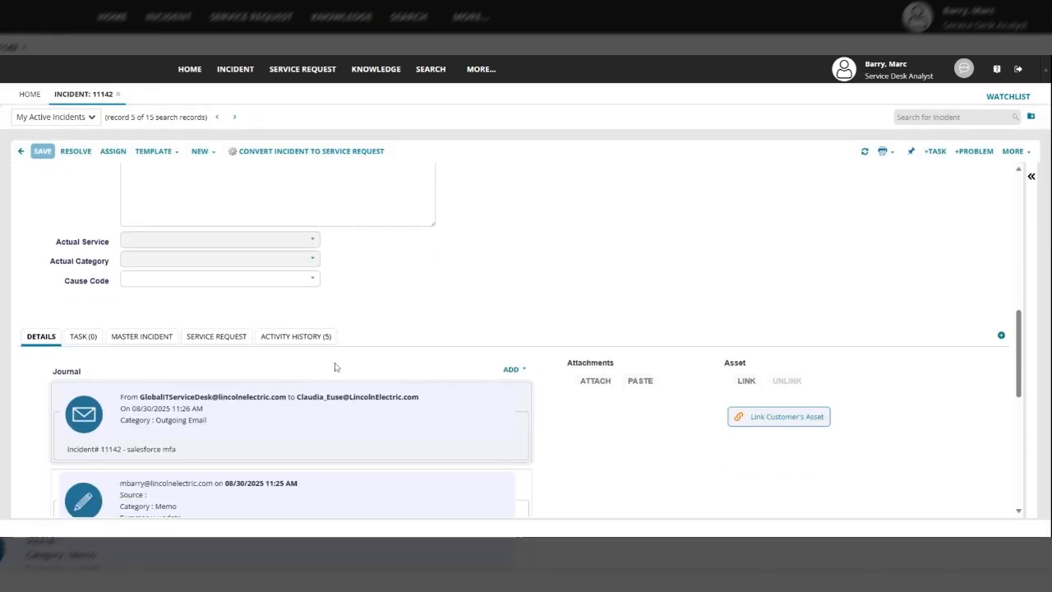
{"action": "scroll", "coordinate": [655, 298], "scroll_direction": "up", "scroll_amount": 4}
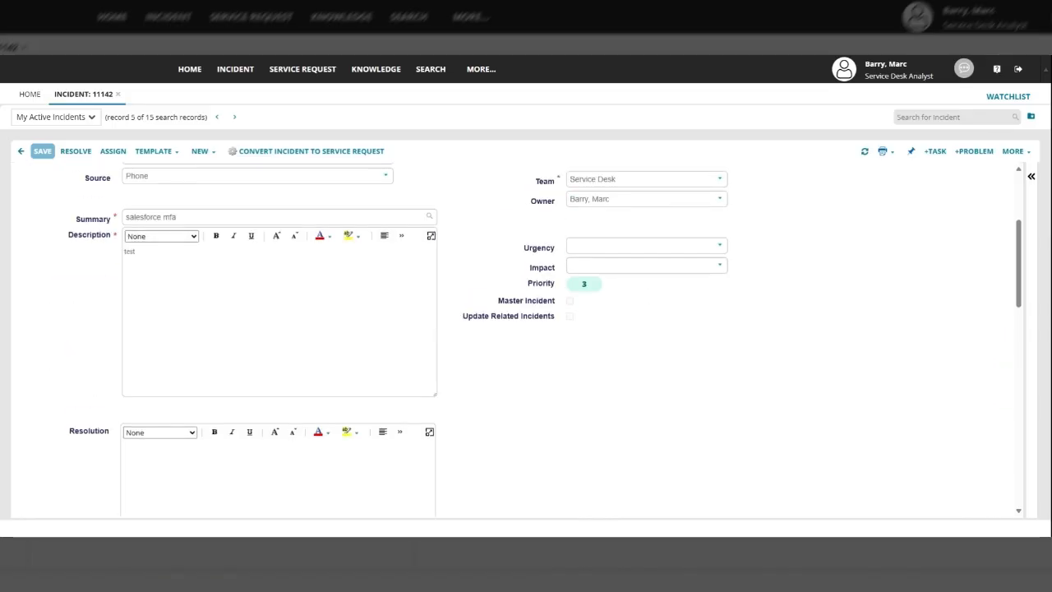
{"action": "scroll", "coordinate": [723, 270], "scroll_direction": "up", "scroll_amount": 2}
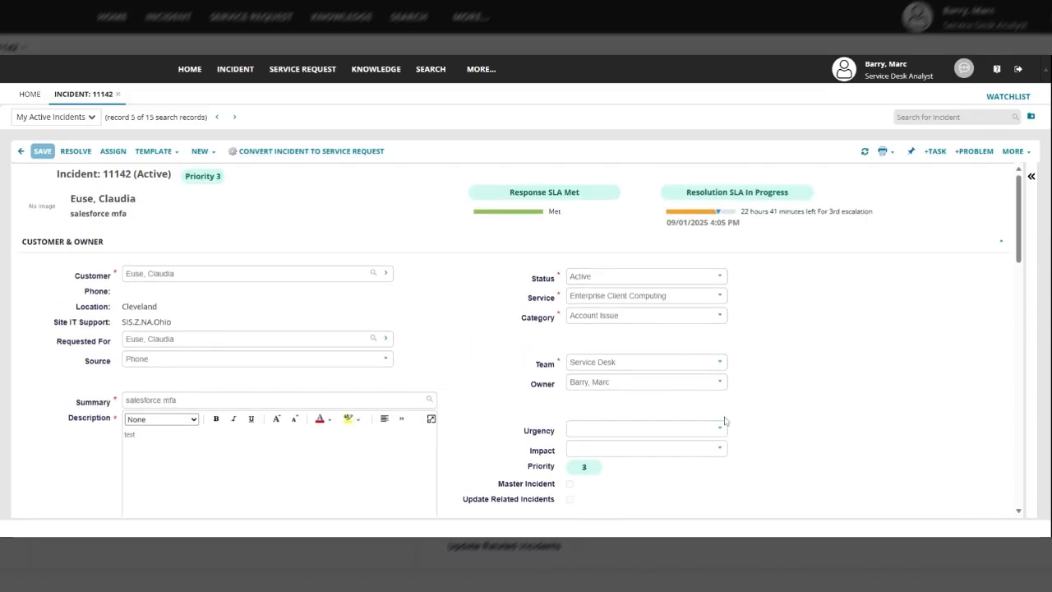
{"action": "scroll", "coordinate": [756, 411], "scroll_direction": "down", "scroll_amount": 1}
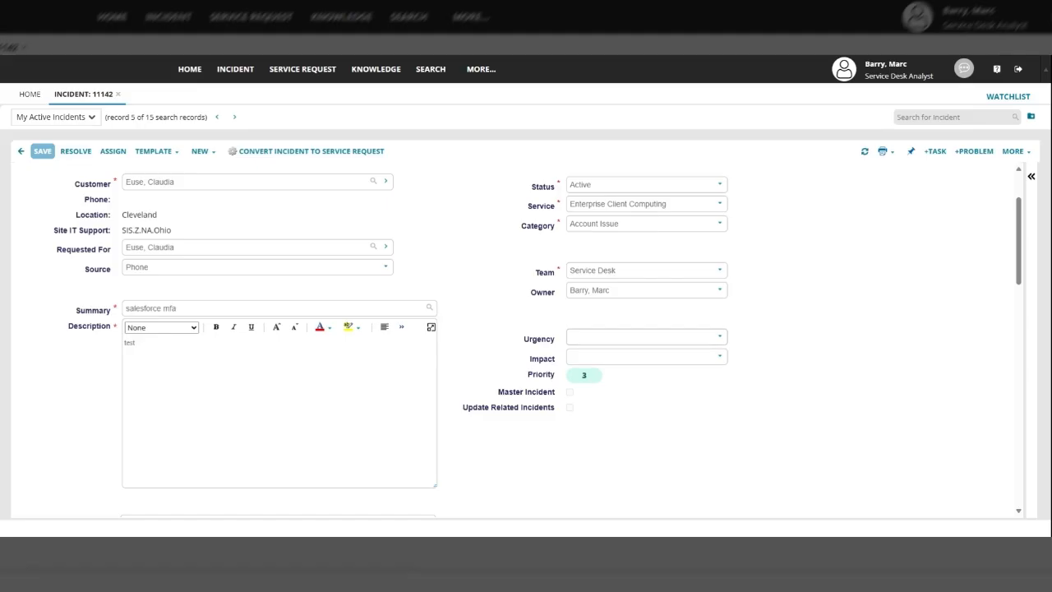
{"action": "left_click", "coordinate": [721, 339]}
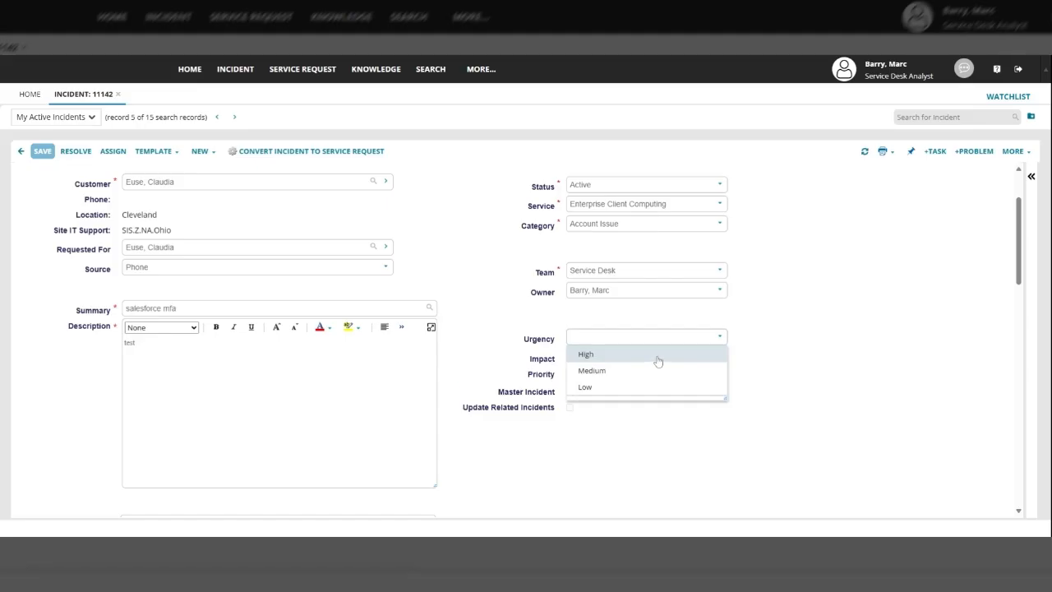
{"action": "left_click", "coordinate": [658, 354]}
{"action": "left_click", "coordinate": [722, 361]}
{"action": "left_click", "coordinate": [638, 377]}
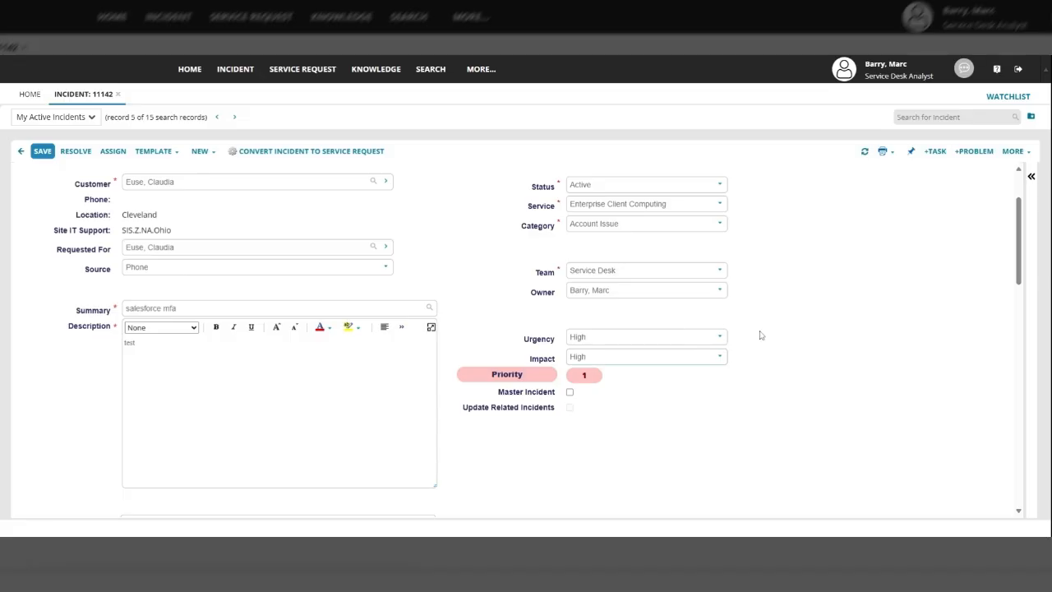
Lower Urgency and Impact through Medium to Low, bringing Priority to 5
{"action": "left_click", "coordinate": [718, 338]}
{"action": "left_click", "coordinate": [652, 373]}
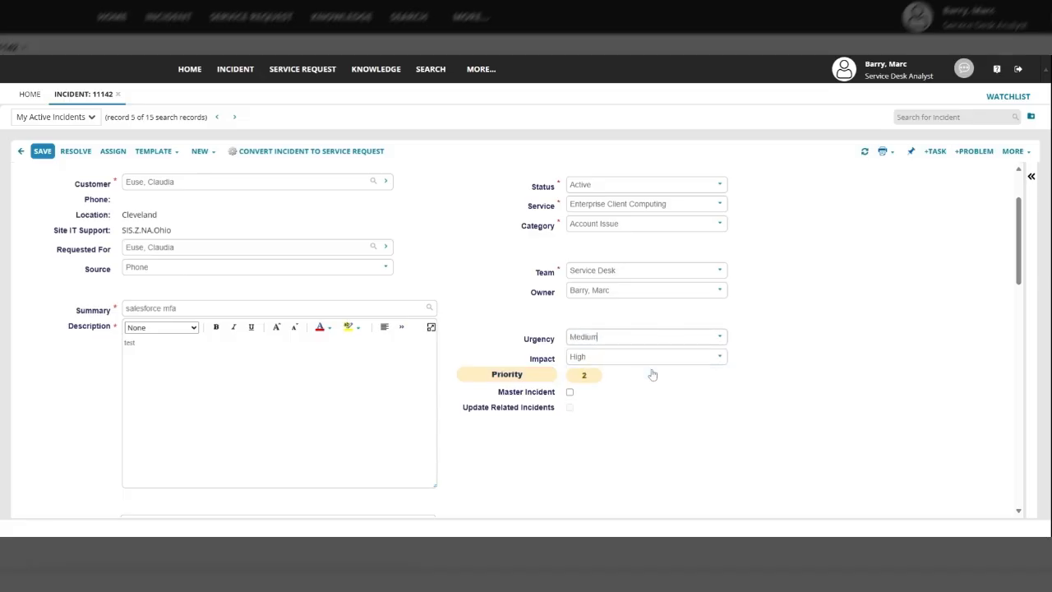
{"action": "left_click", "coordinate": [722, 339]}
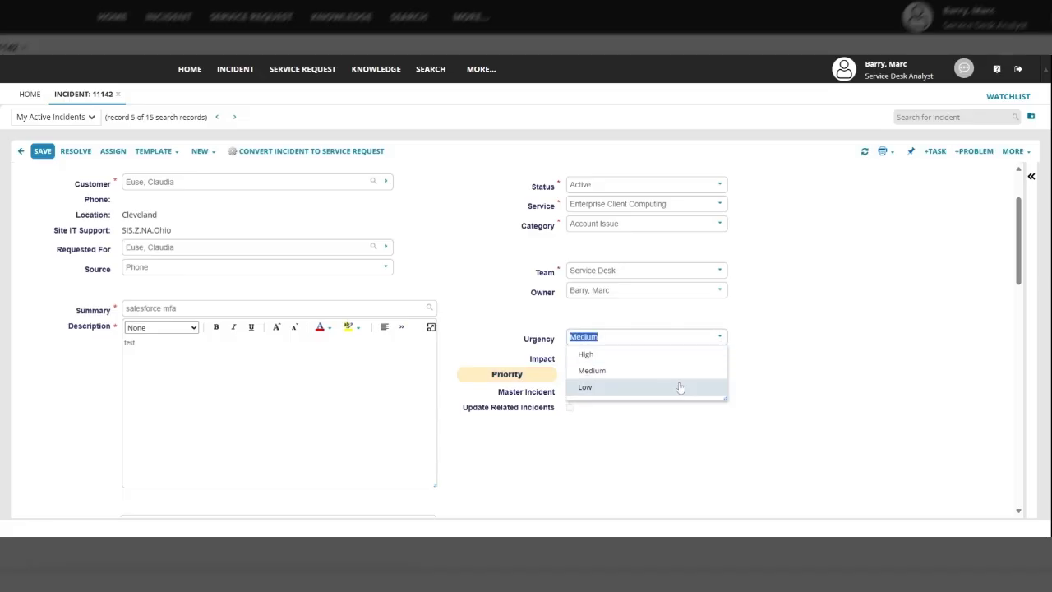
{"action": "left_click", "coordinate": [679, 388]}
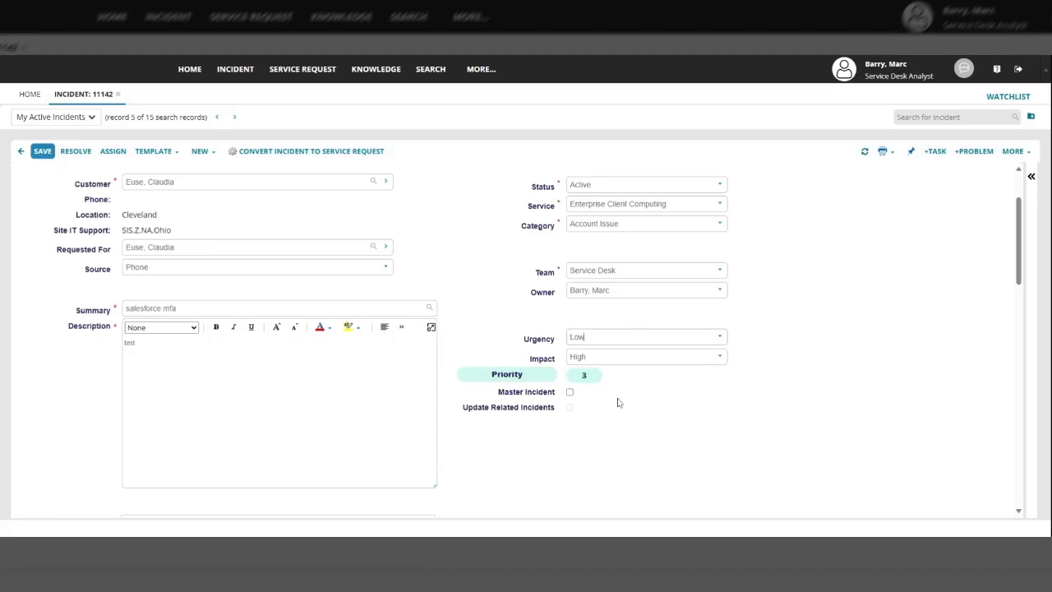
{"action": "left_click", "coordinate": [721, 358]}
{"action": "left_click", "coordinate": [680, 391]}
{"action": "left_click", "coordinate": [721, 358]}
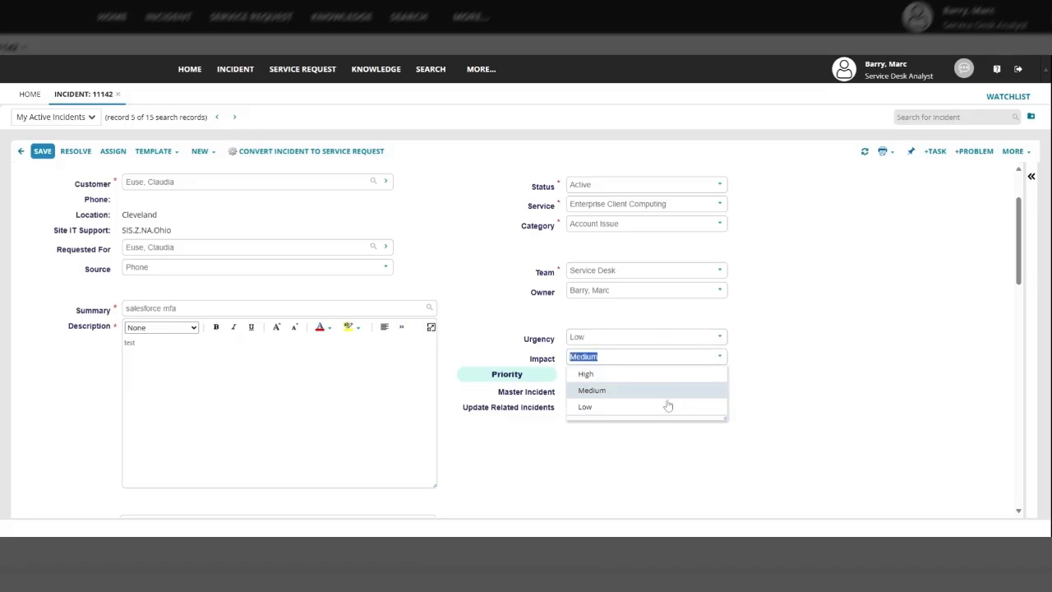
{"action": "left_click", "coordinate": [665, 403]}
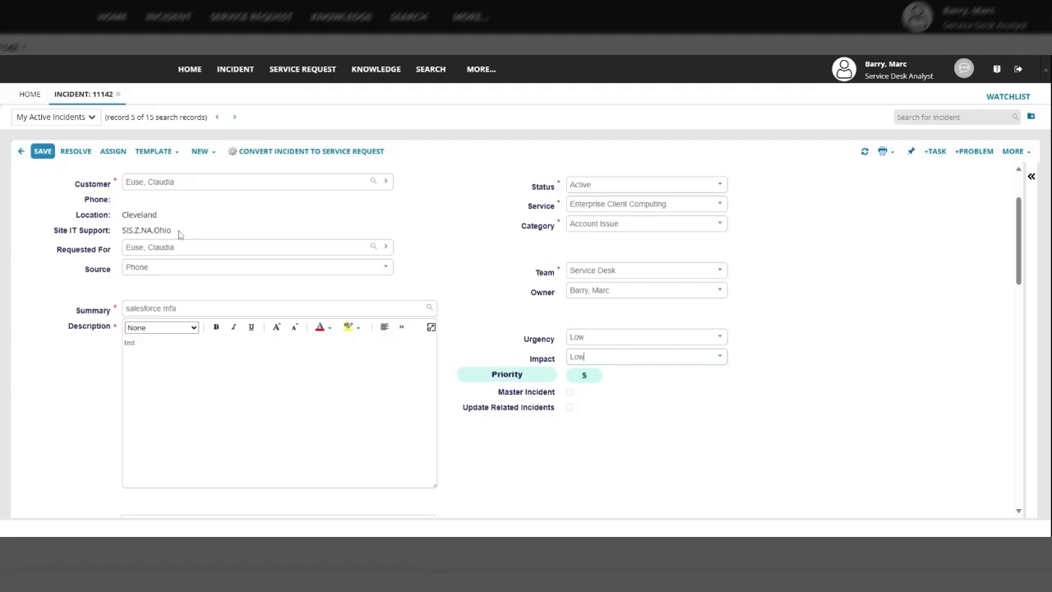
Put the SIS.Z.NA.Ohio Site IT Support value into the Team field and save the incident
{"action": "left_click_drag", "start_coordinate": [172, 234], "coordinate": [128, 232]}
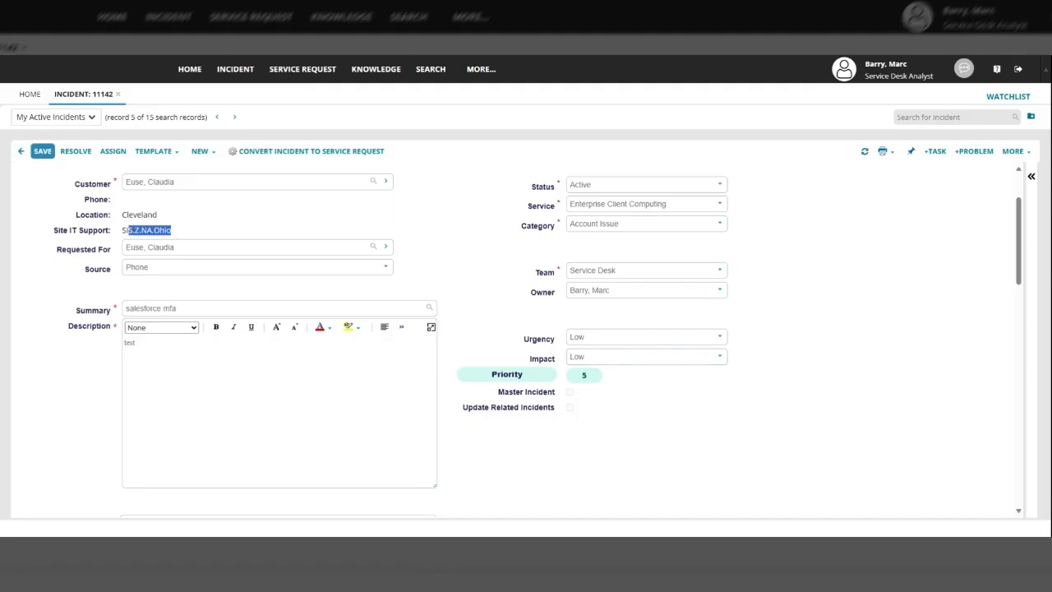
{"action": "left_click", "coordinate": [720, 269]}
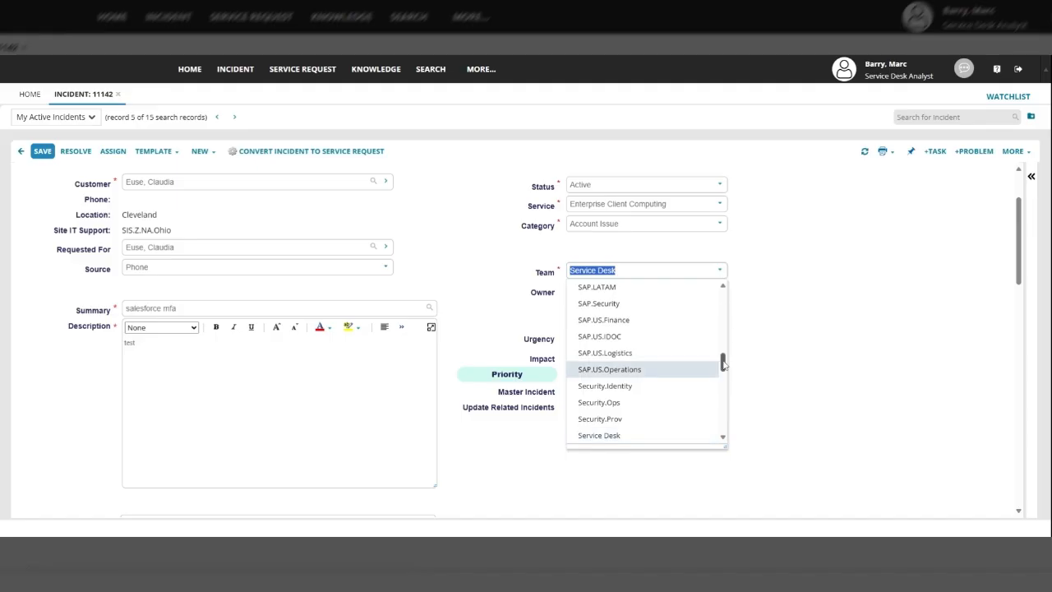
{"action": "left_click_drag", "start_coordinate": [723, 364], "coordinate": [721, 321]}
{"action": "left_click", "coordinate": [864, 300]}
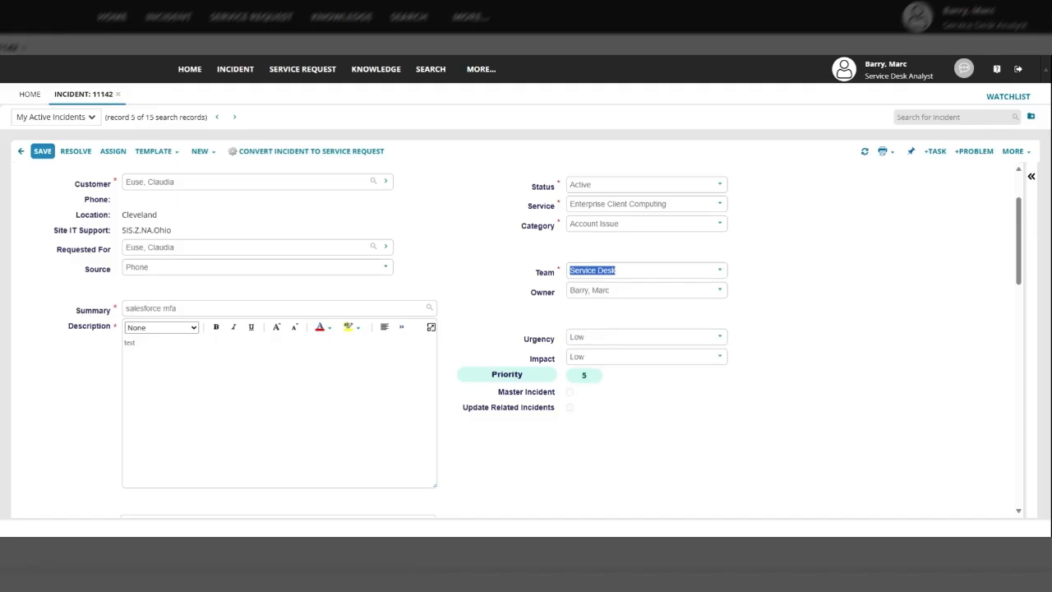
{"action": "left_click_drag", "start_coordinate": [174, 234], "coordinate": [121, 232]}
{"action": "key", "text": "ctrl+c"}
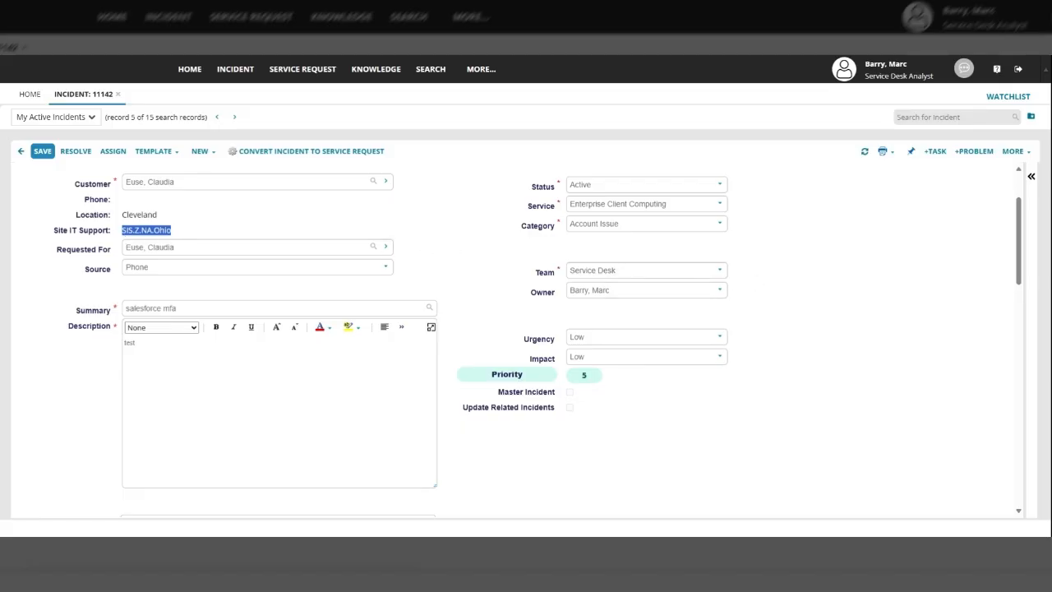
{"action": "left_click_drag", "start_coordinate": [629, 271], "coordinate": [429, 272]}
{"action": "key", "text": "ctrl+v"}
{"action": "left_click", "coordinate": [826, 300]}
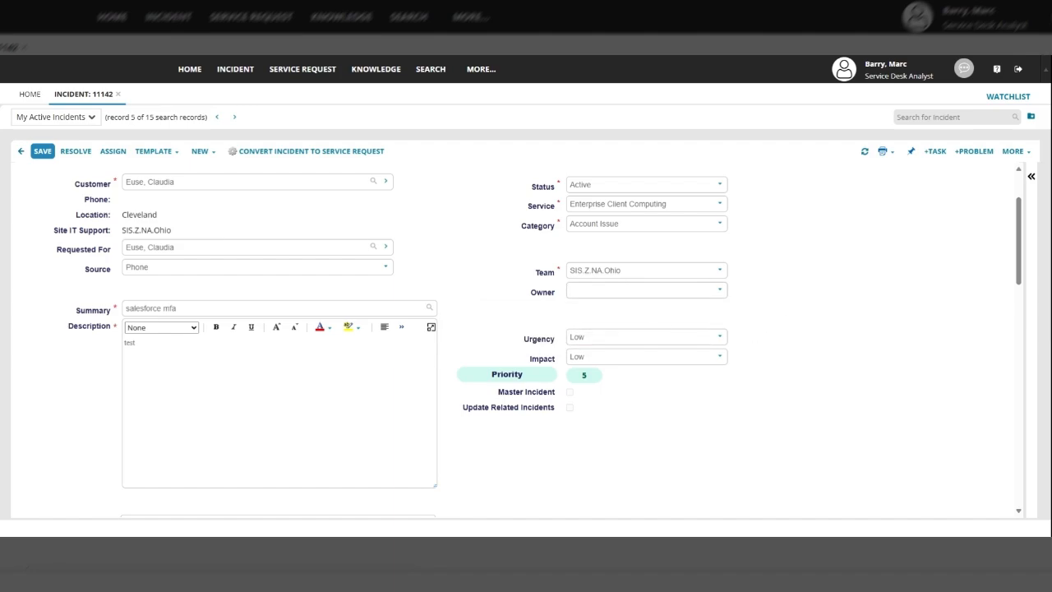
{"action": "left_click", "coordinate": [41, 151]}
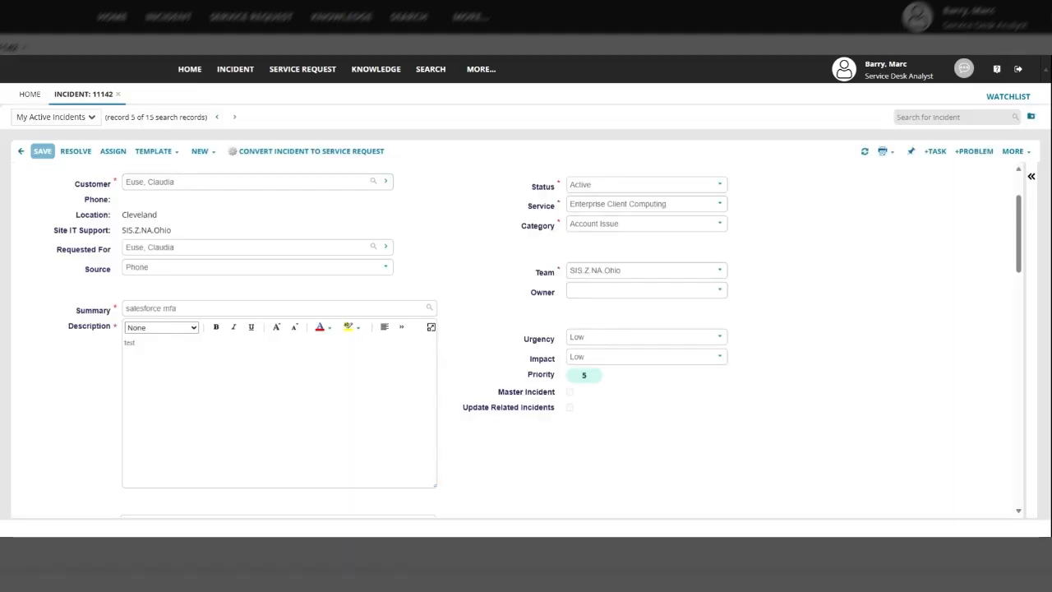
{"action": "scroll", "coordinate": [495, 348], "scroll_direction": "down", "scroll_amount": 10}
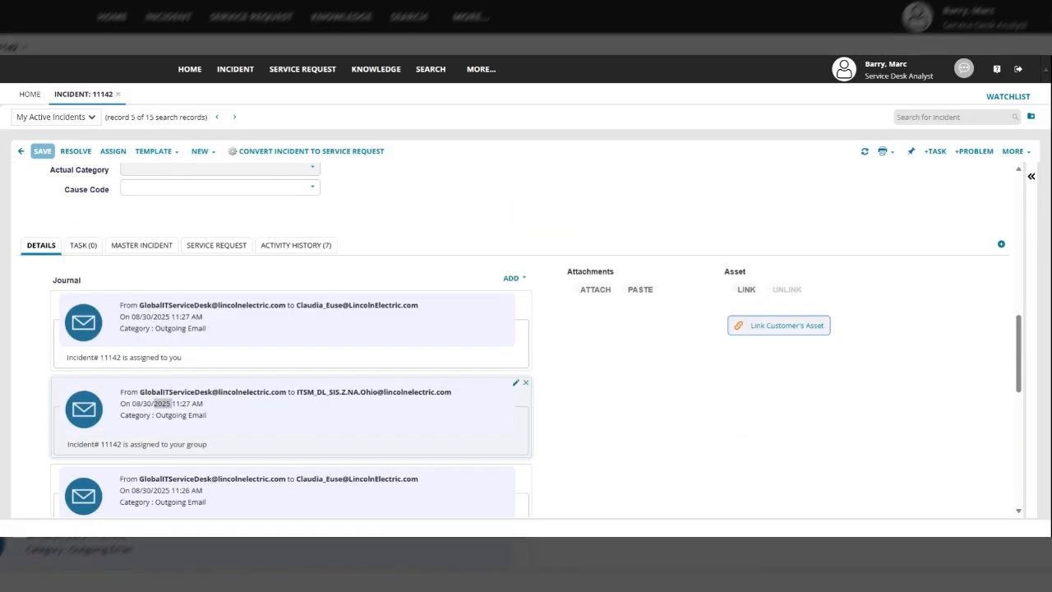
{"action": "double_click", "coordinate": [168, 416]}
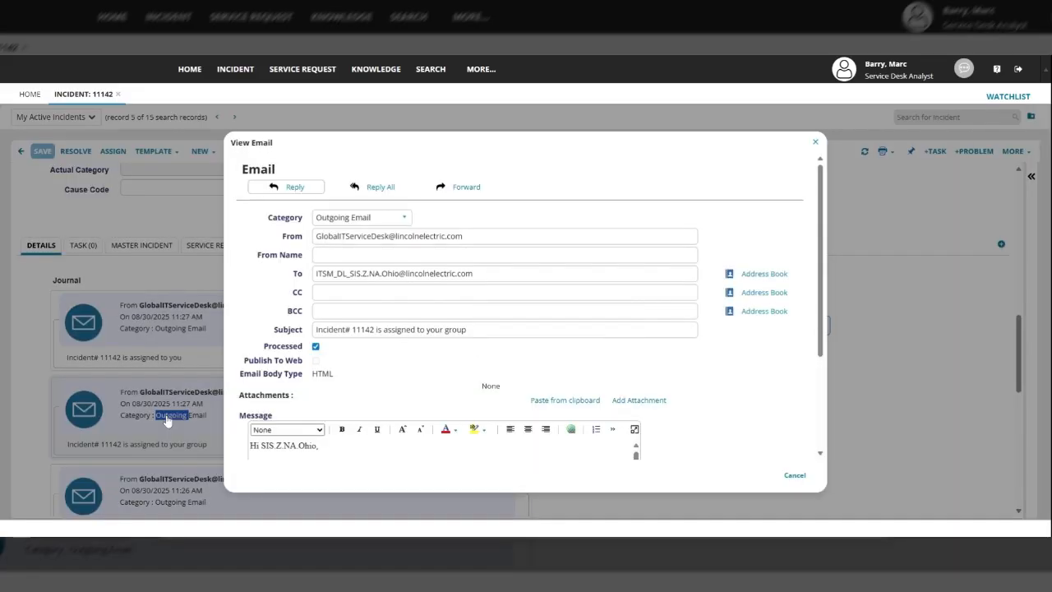
{"action": "left_click_drag", "start_coordinate": [474, 272], "coordinate": [294, 292]}
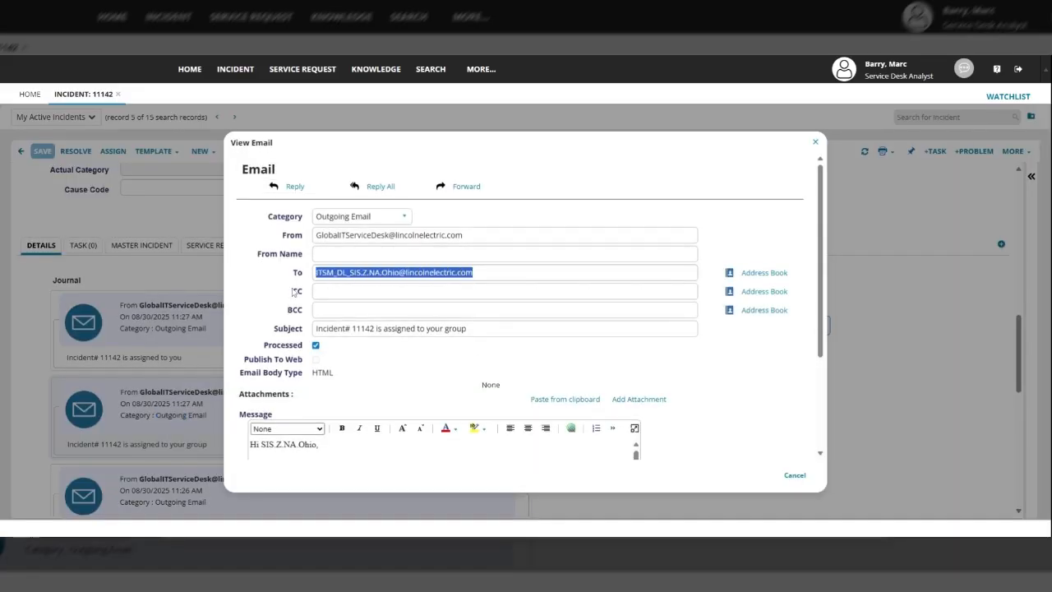
{"action": "left_click", "coordinate": [336, 272]}
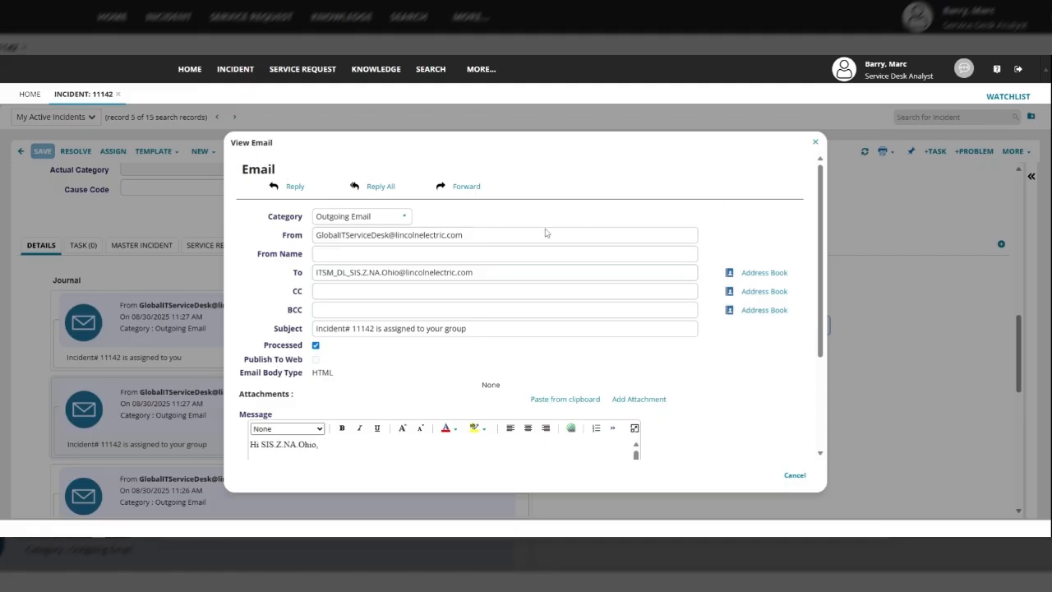
{"action": "left_click", "coordinate": [815, 142]}
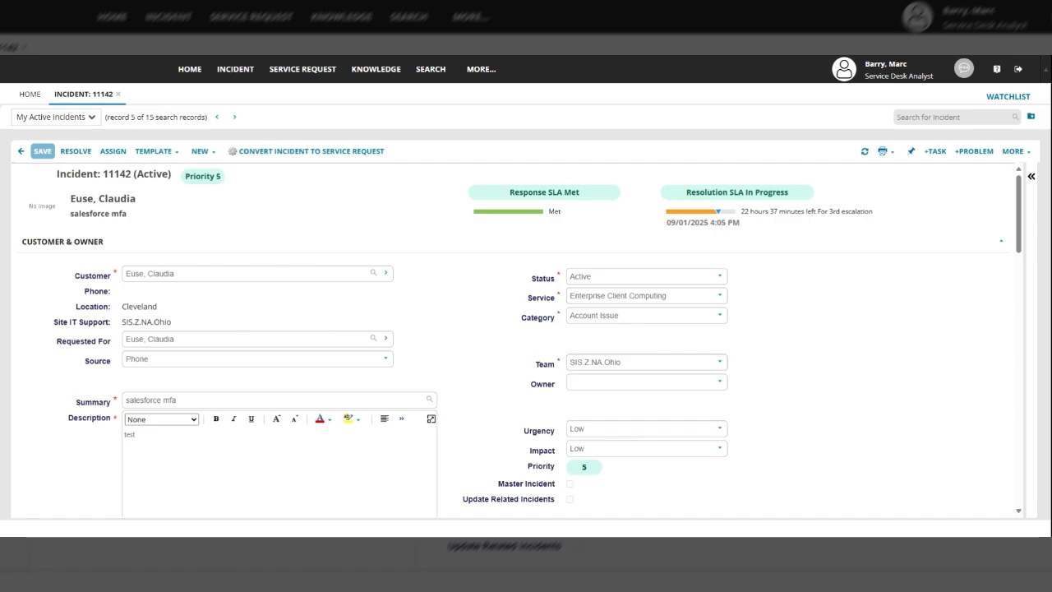
Set Team back to Service Desk and make the signed-in analyst the Owner
{"action": "left_click_drag", "start_coordinate": [667, 362], "coordinate": [527, 376]}
{"action": "key", "text": "ctrl+c"}
{"action": "left_click", "coordinate": [720, 365]}
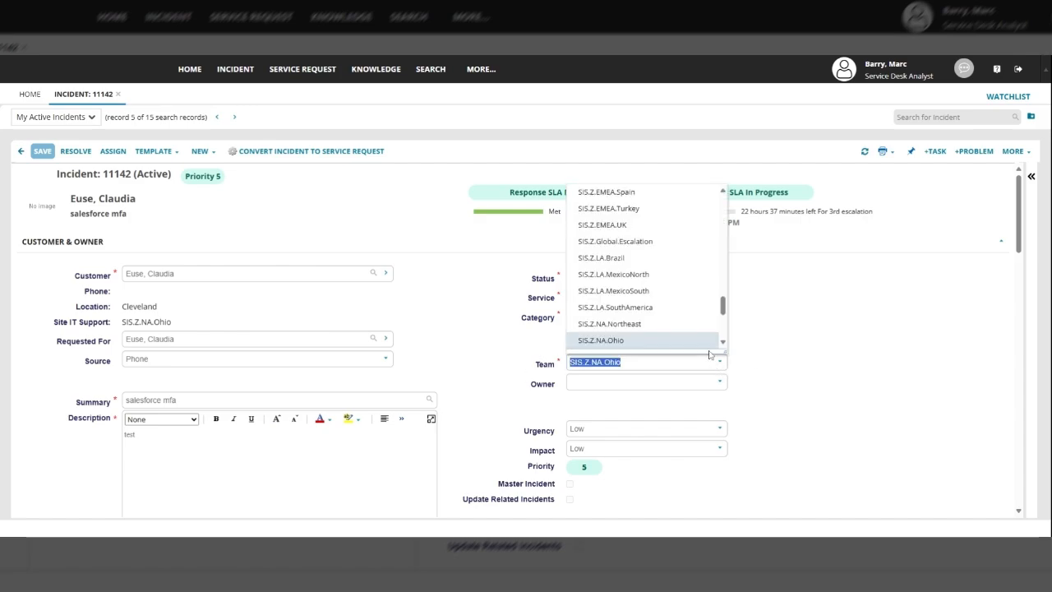
{"action": "left_click_drag", "start_coordinate": [723, 306], "coordinate": [722, 274]}
{"action": "left_click", "coordinate": [642, 345]}
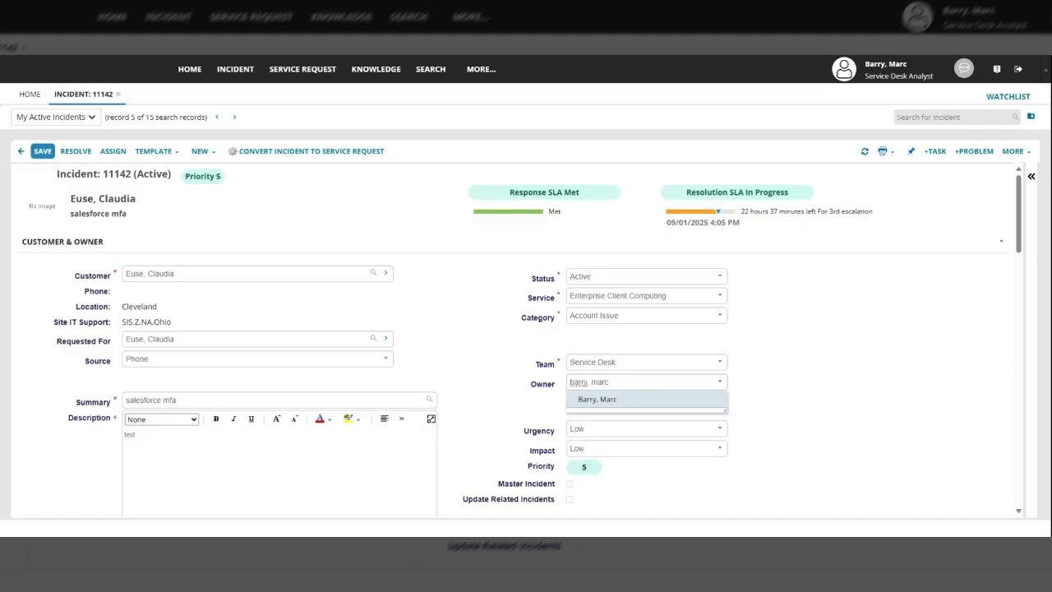
{"action": "left_click", "coordinate": [612, 401]}
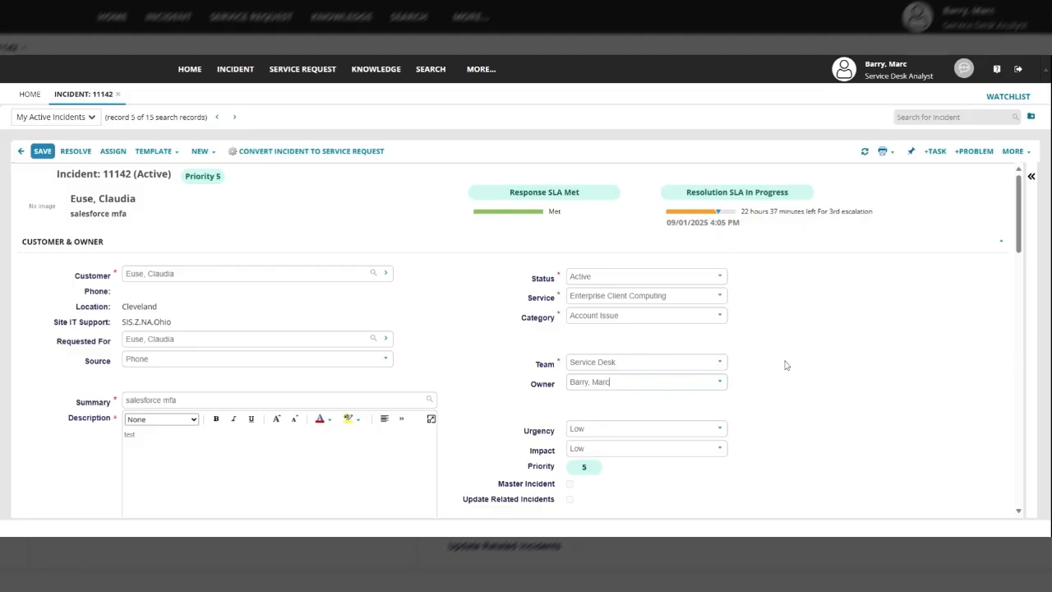
Set Status to Resolved and start the resolution with 'fixed the problem:'
{"action": "left_click", "coordinate": [721, 280]}
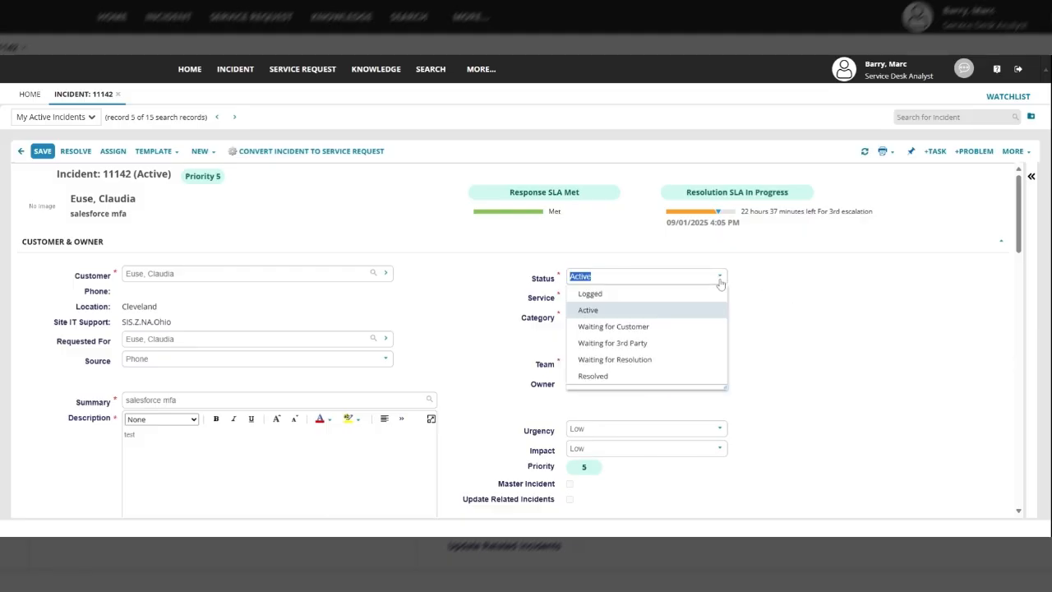
{"action": "left_click", "coordinate": [605, 376]}
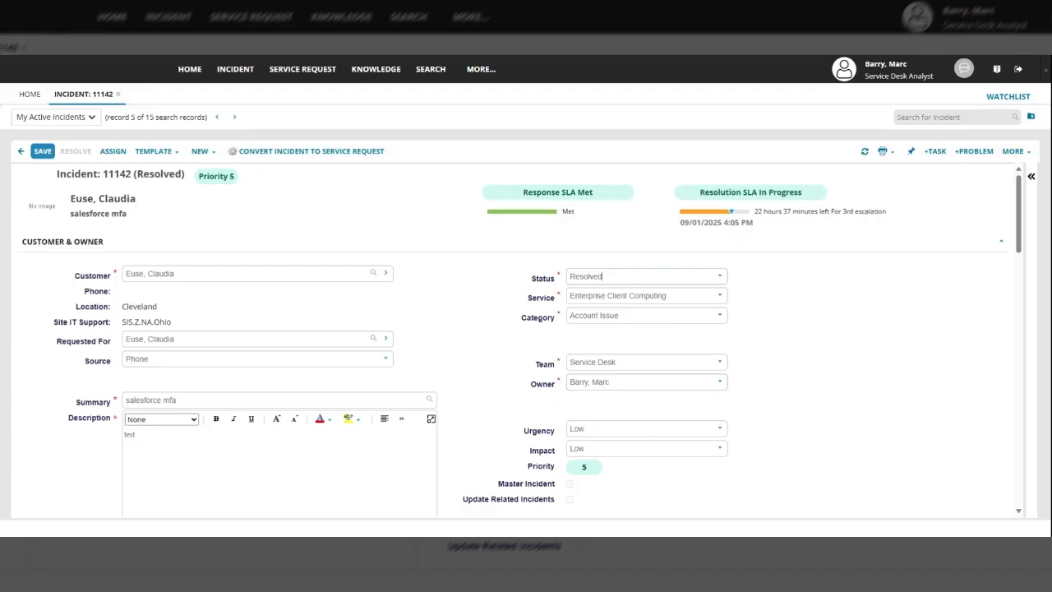
{"action": "scroll", "coordinate": [871, 356], "scroll_direction": "down", "scroll_amount": 5}
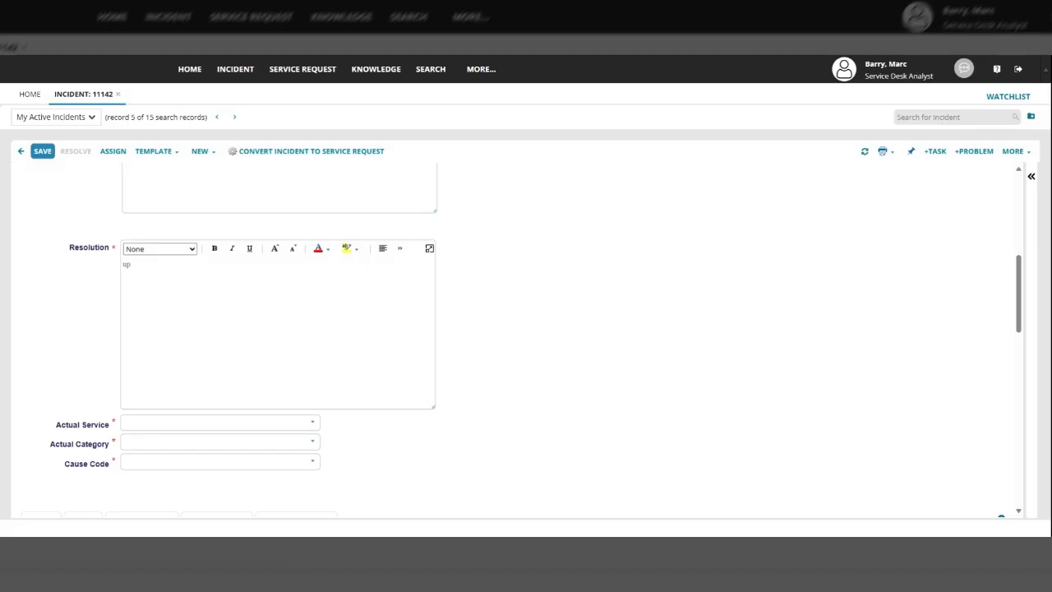
{"action": "type", "text": "the problem:"}
{"action": "key", "text": "Return"}
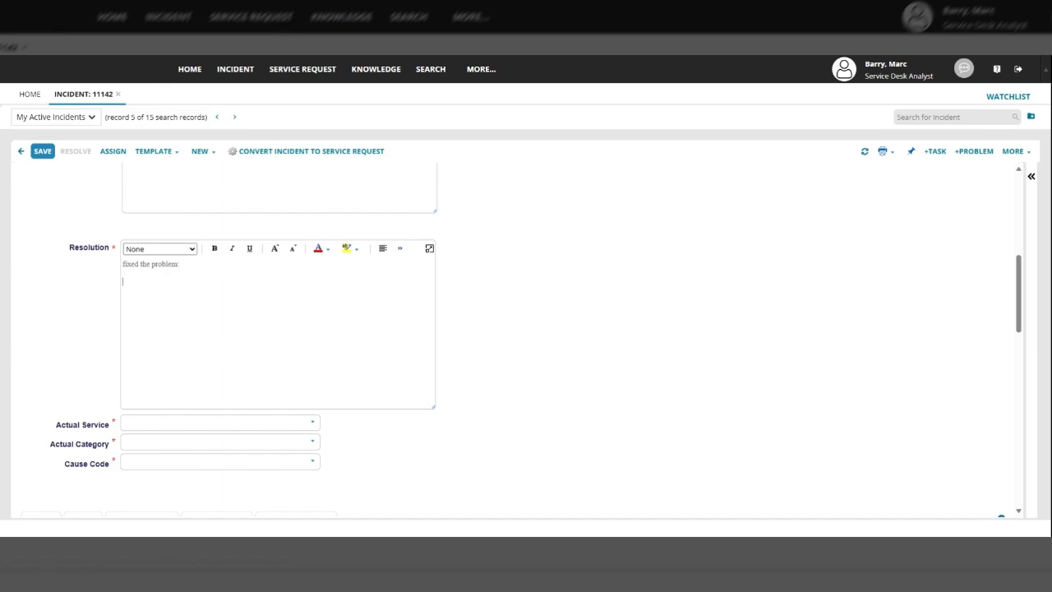
Paste incident page screenshots into the resolution using the full-window editor
{"action": "key", "text": "ctrl+v"}
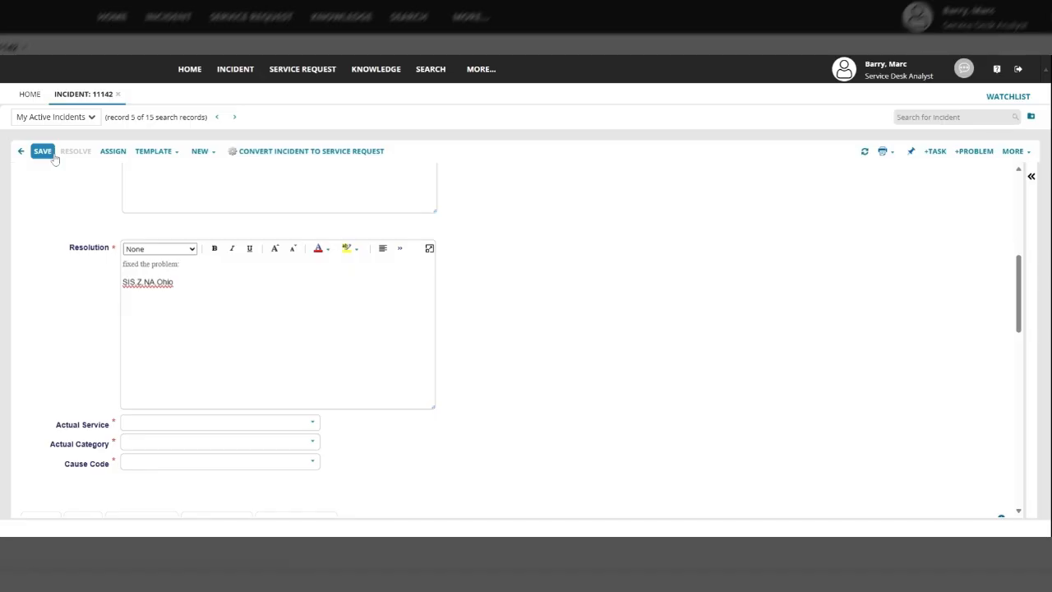
{"action": "left_click_drag", "start_coordinate": [174, 282], "coordinate": [123, 282]}
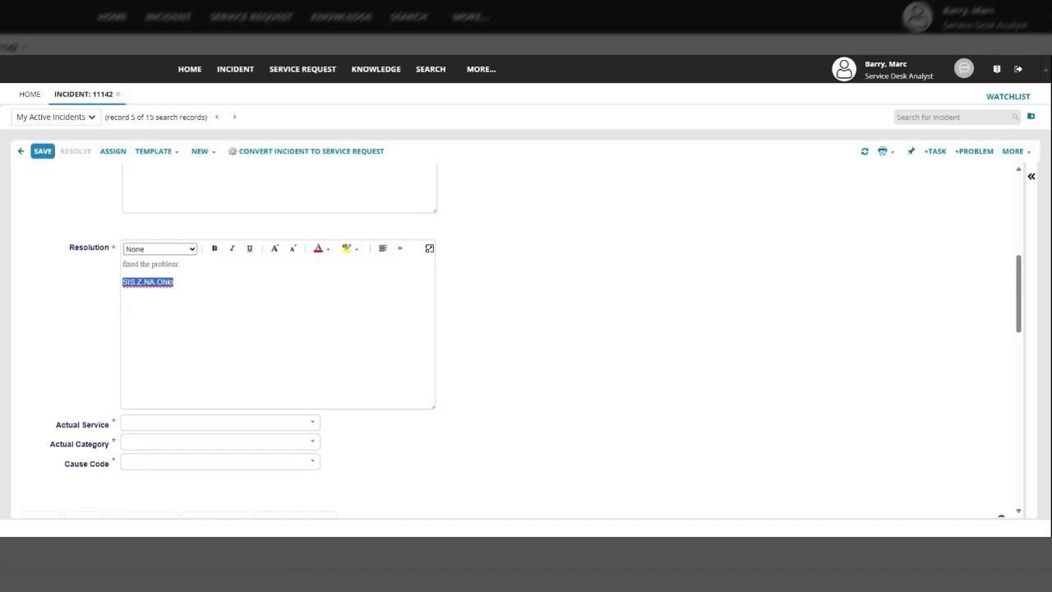
{"action": "key", "text": "ctrl+v"}
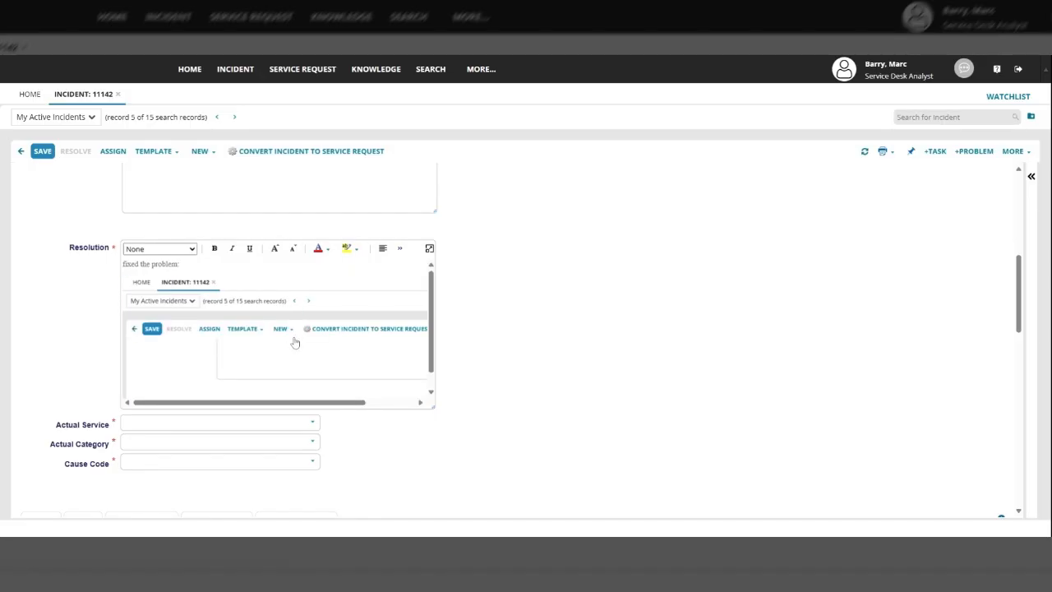
{"action": "left_click", "coordinate": [429, 249]}
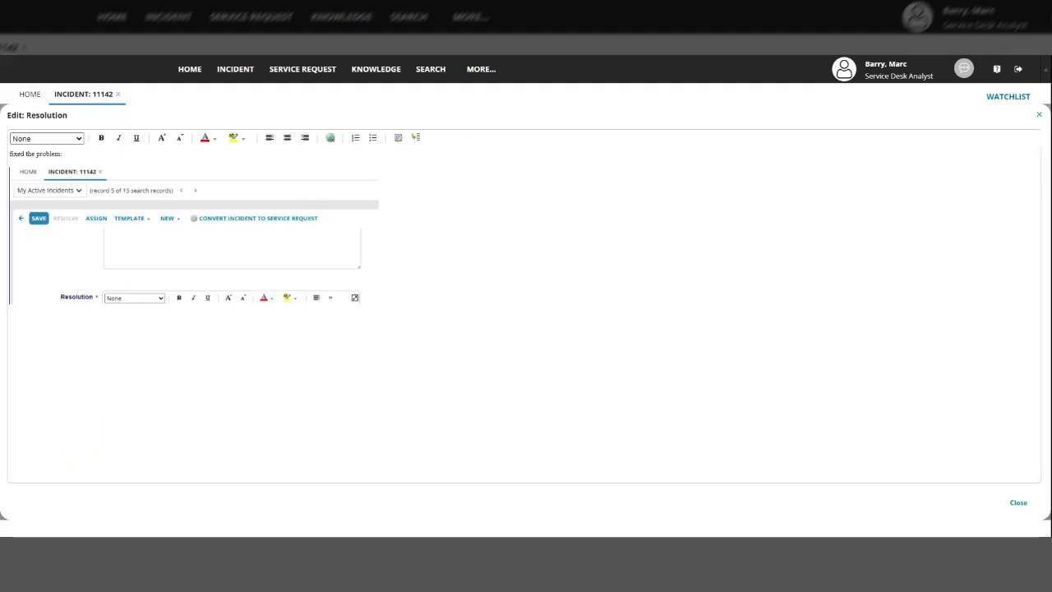
{"action": "key", "text": "ctrl+v"}
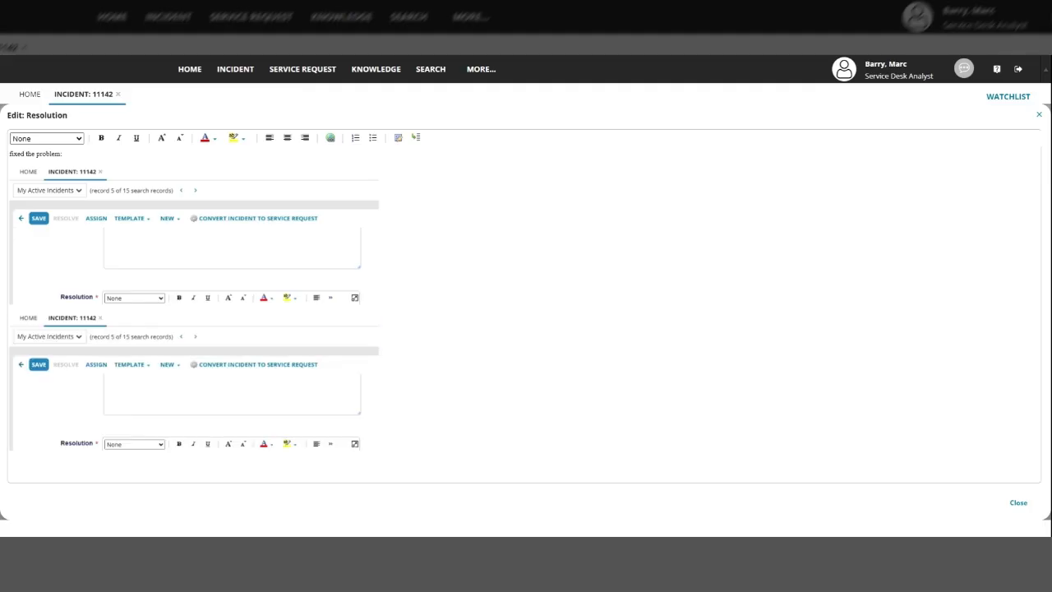
{"action": "key", "text": "ctrl+v"}
{"action": "scroll", "coordinate": [288, 372], "scroll_direction": "down", "scroll_amount": 3}
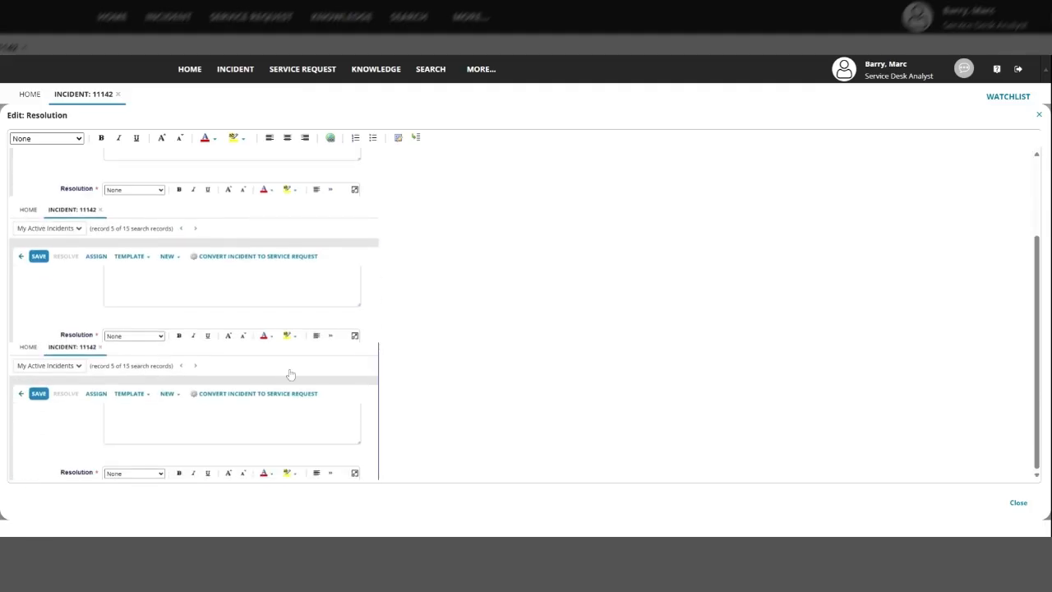
{"action": "left_click", "coordinate": [1017, 502]}
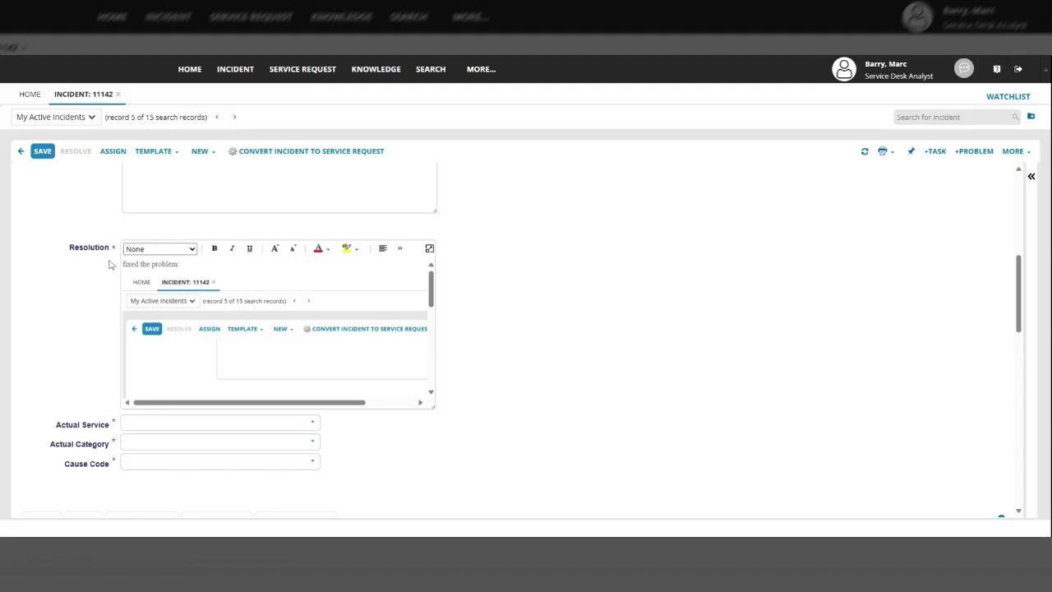
Set Actual Service to Enterprise Client Computing, Actual Category to Error Message and Cause Code to Configuration
{"action": "left_click", "coordinate": [312, 423]}
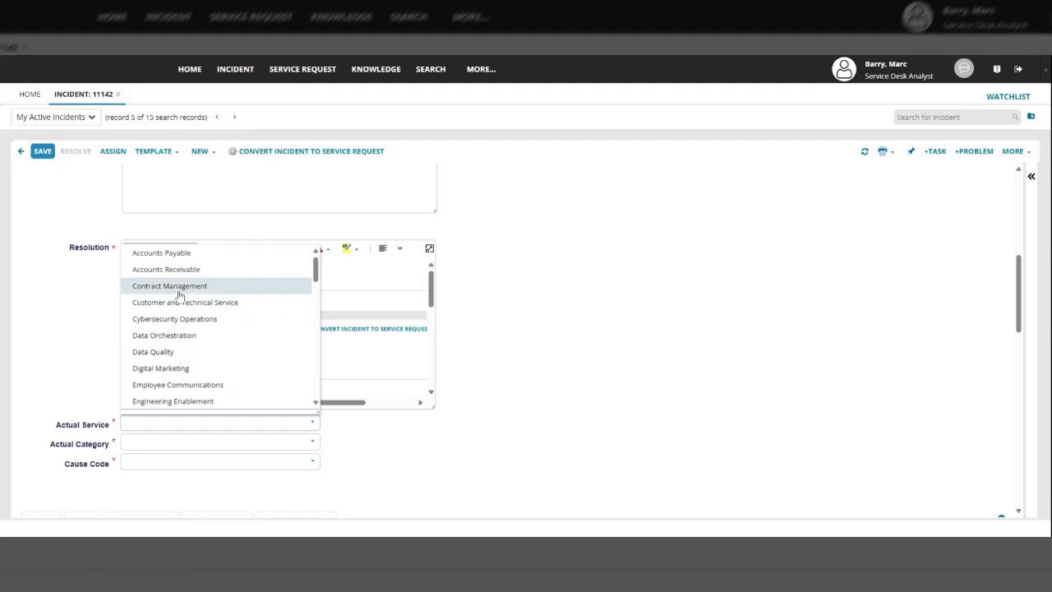
{"action": "scroll", "coordinate": [197, 308], "scroll_direction": "down", "scroll_amount": 4}
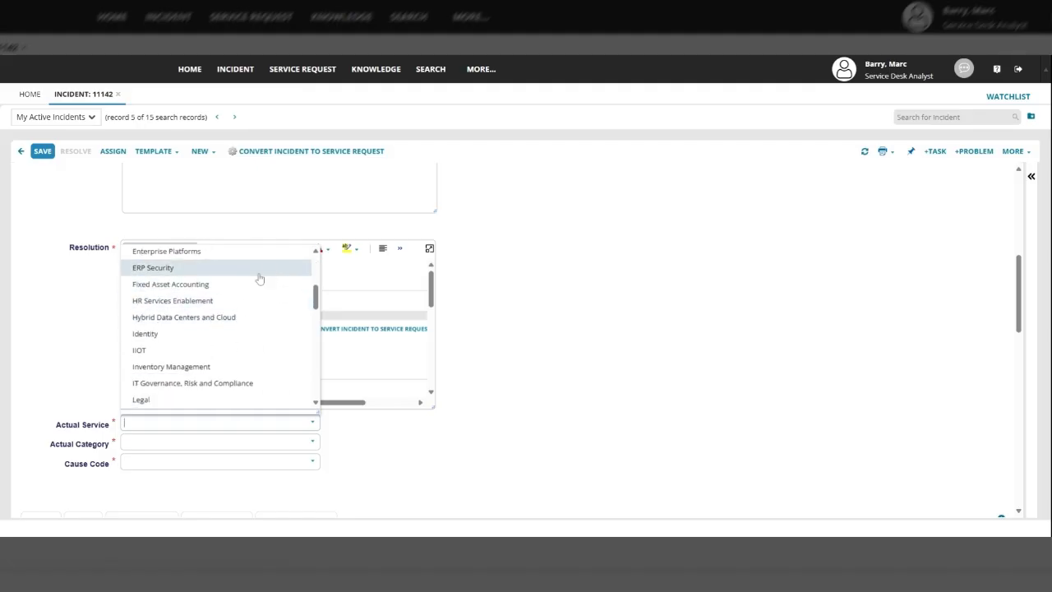
{"action": "scroll", "coordinate": [221, 258], "scroll_direction": "up", "scroll_amount": 1}
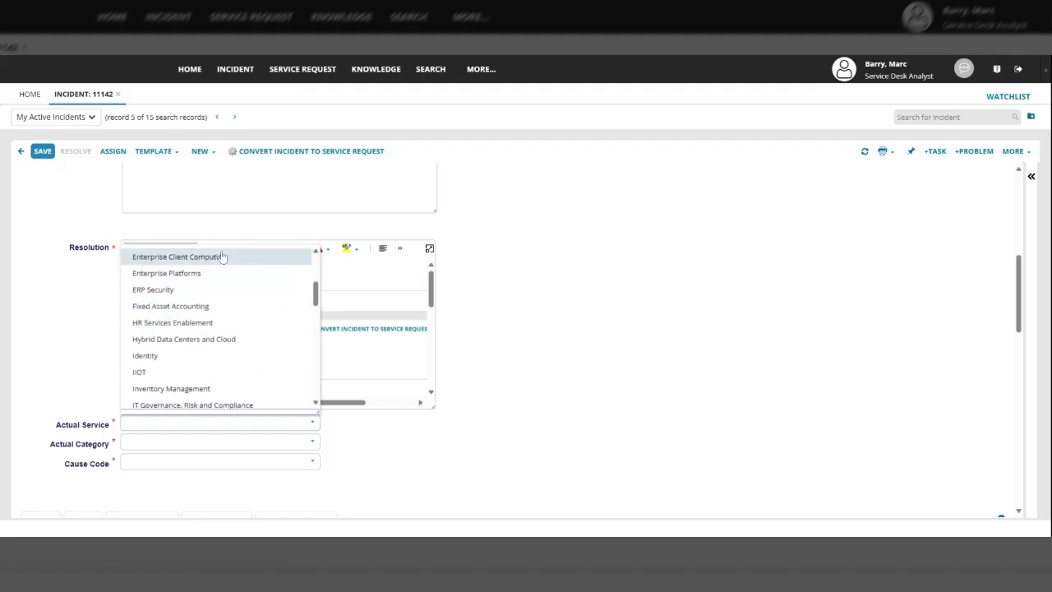
{"action": "left_click", "coordinate": [175, 262]}
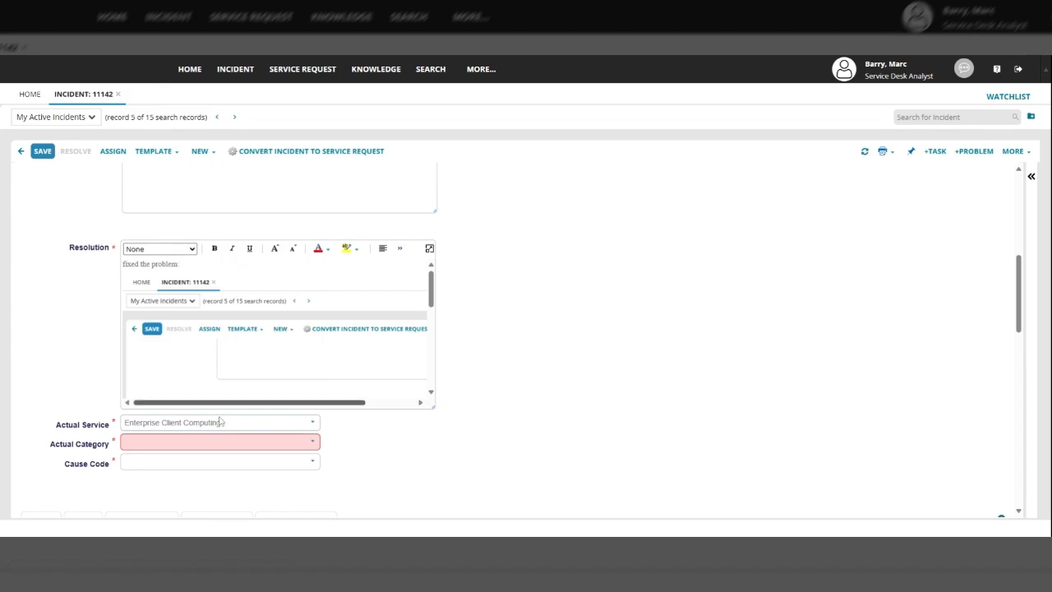
{"action": "left_click", "coordinate": [310, 444]}
{"action": "left_click", "coordinate": [184, 371]}
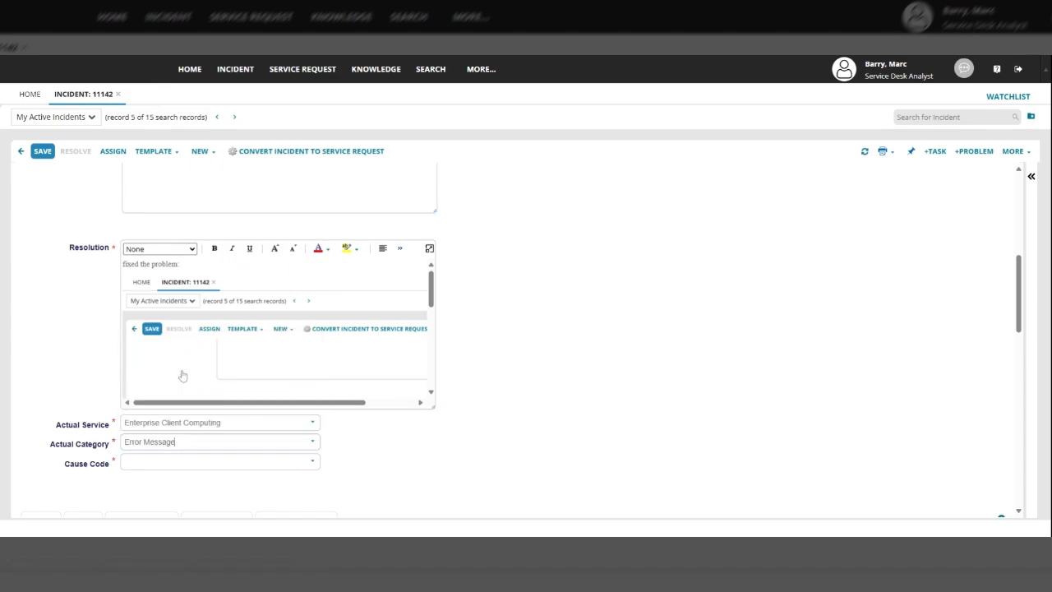
{"action": "left_click", "coordinate": [313, 462]}
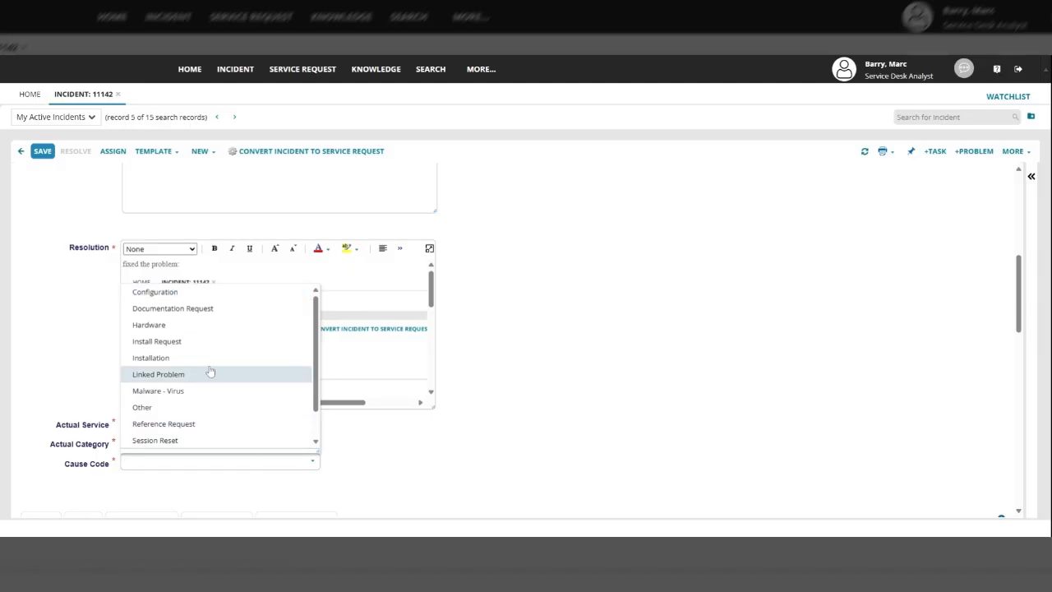
{"action": "left_click", "coordinate": [175, 296]}
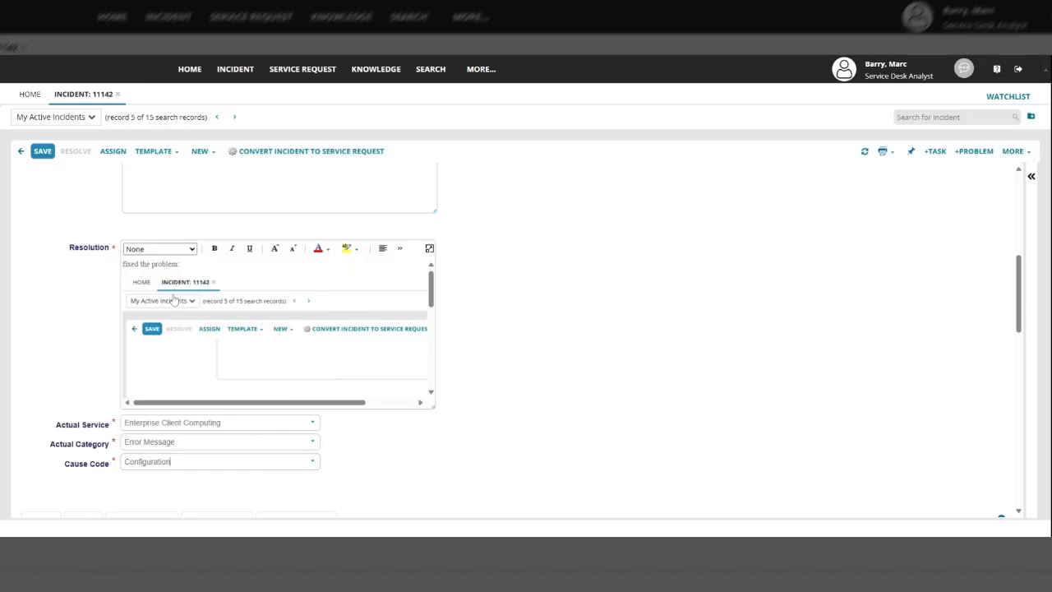
{"action": "scroll", "coordinate": [409, 430], "scroll_direction": "down", "scroll_amount": 1}
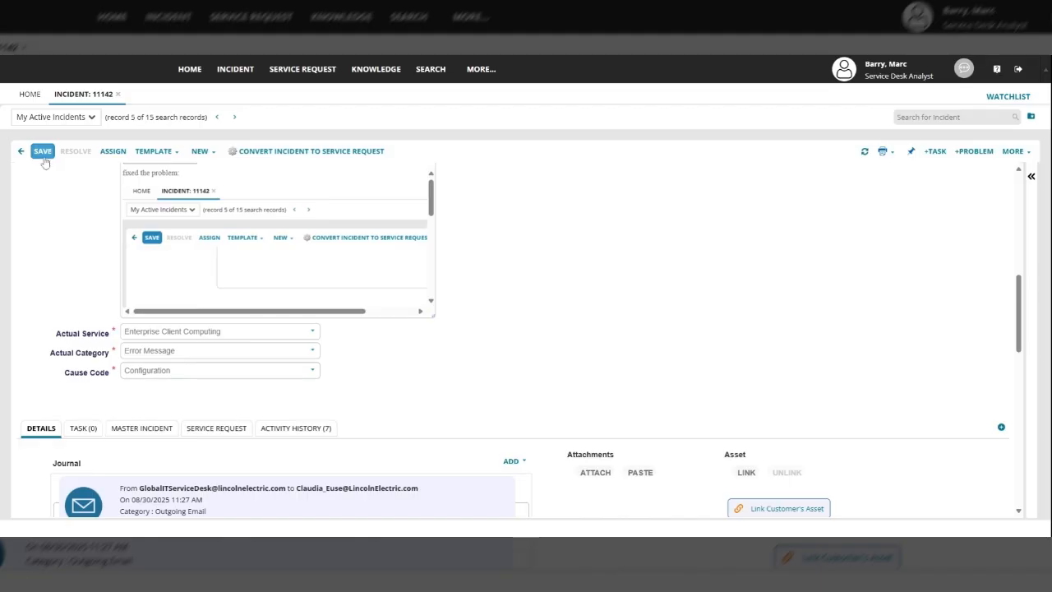
Save incident 11142 and confirm it shows Resolved, owned by Service Desk, at priority 5
{"action": "left_click", "coordinate": [42, 152]}
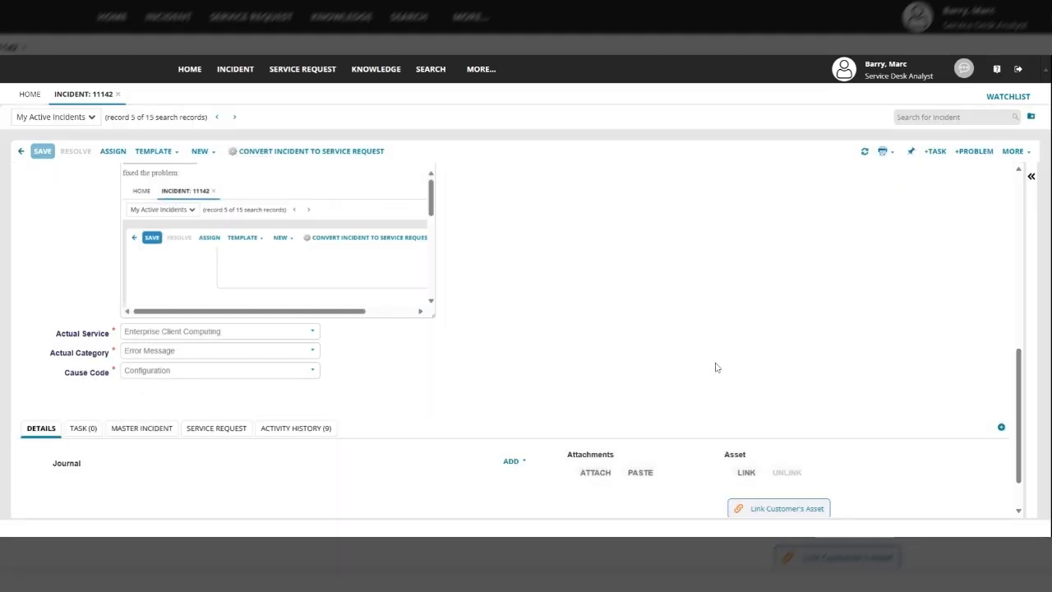
{"action": "scroll", "coordinate": [715, 378], "scroll_direction": "up", "scroll_amount": 2}
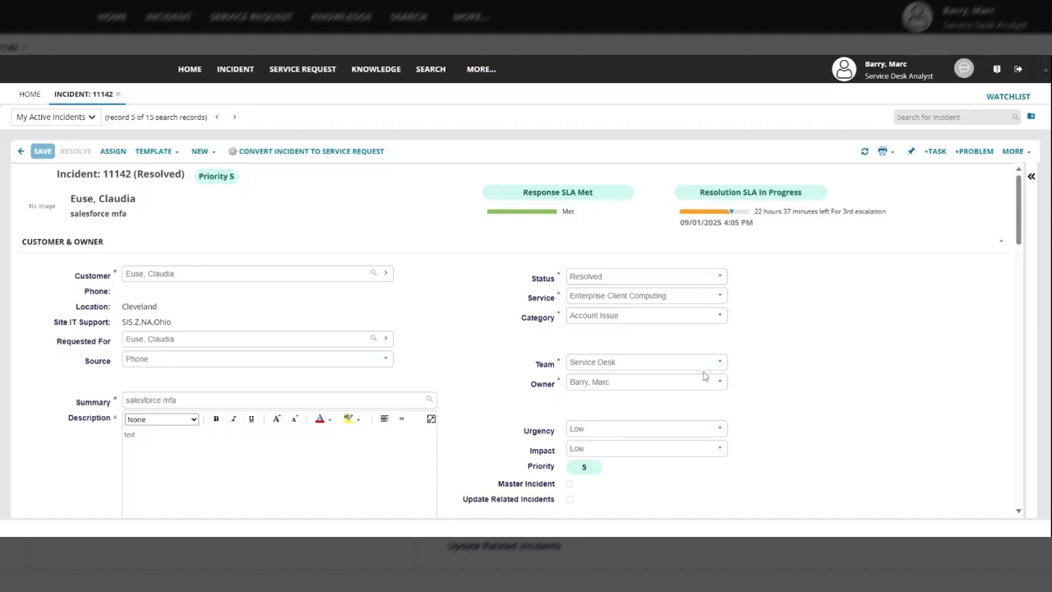
{"action": "scroll", "coordinate": [610, 390], "scroll_direction": "down", "scroll_amount": 5}
{"action": "scroll", "coordinate": [610, 382], "scroll_direction": "down", "scroll_amount": 3}
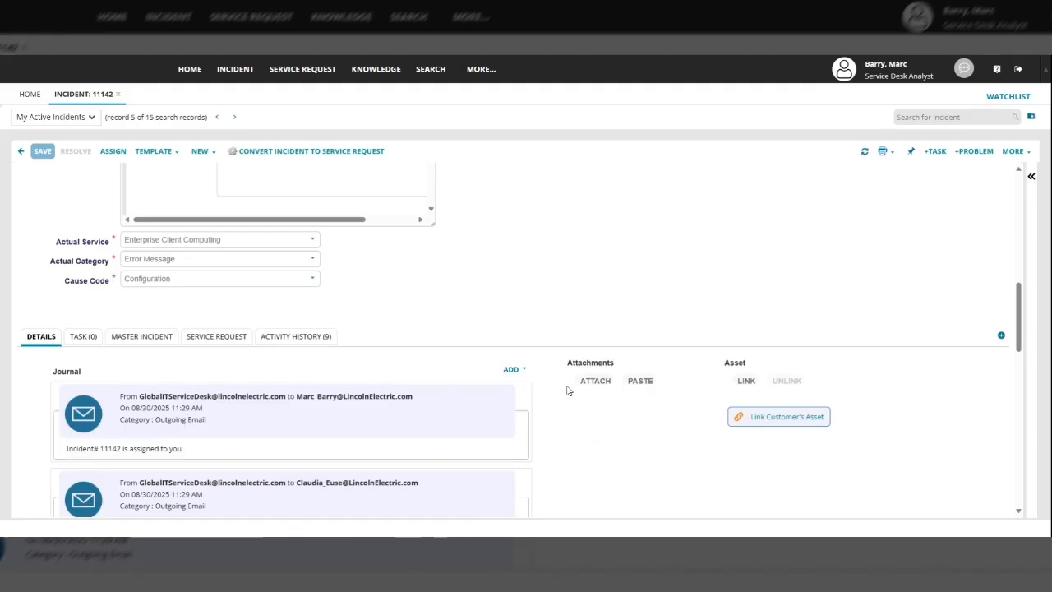
{"action": "scroll", "coordinate": [608, 335], "scroll_direction": "up", "scroll_amount": 6}
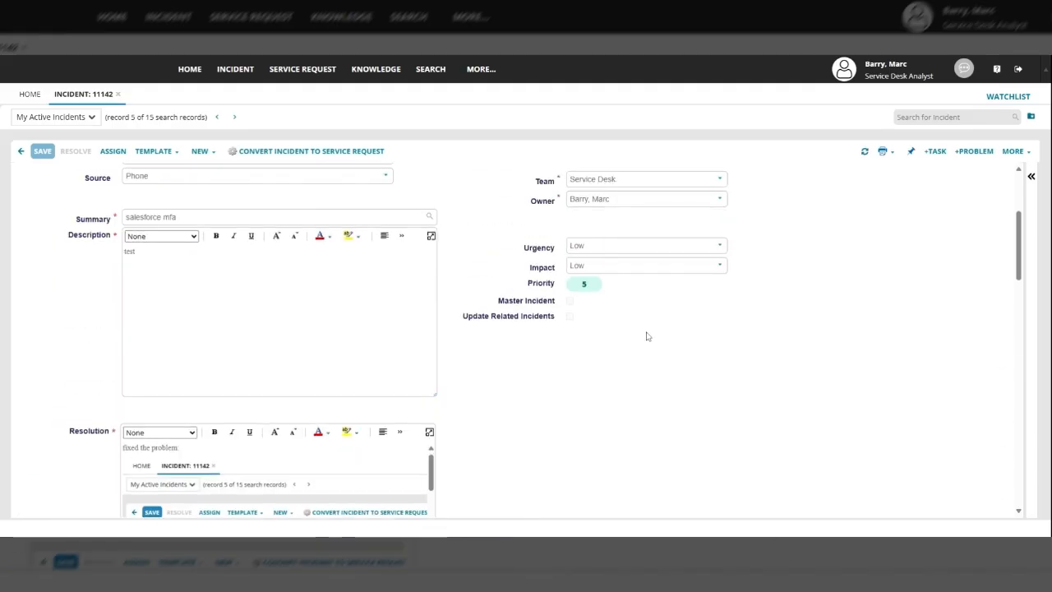
{"action": "scroll", "coordinate": [660, 332], "scroll_direction": "up", "scroll_amount": 2}
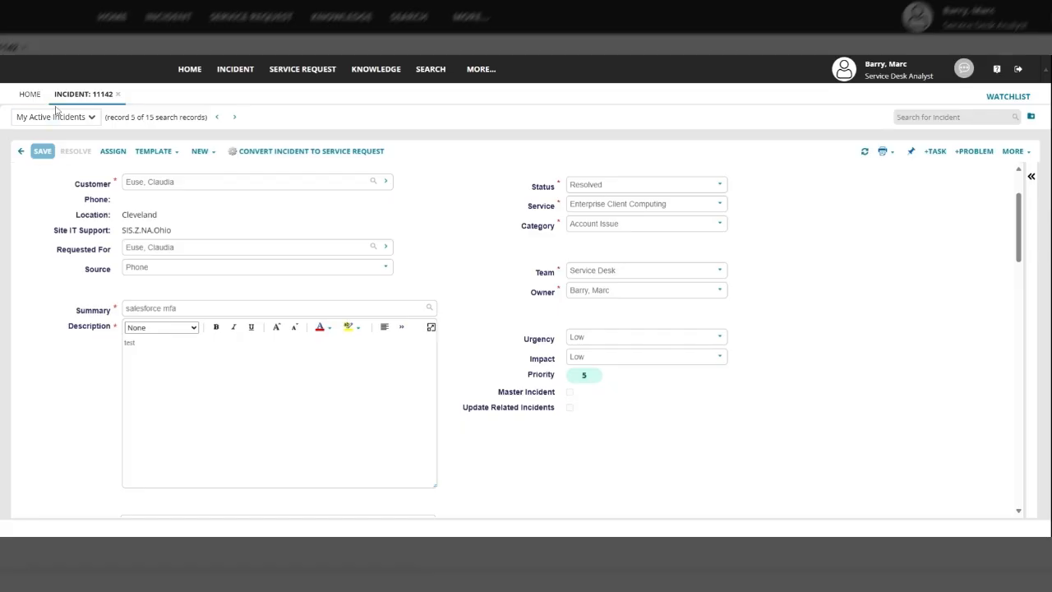
Close incident 11142 and refresh the home dashboard and the My Active Incidents list
{"action": "left_click", "coordinate": [117, 95]}
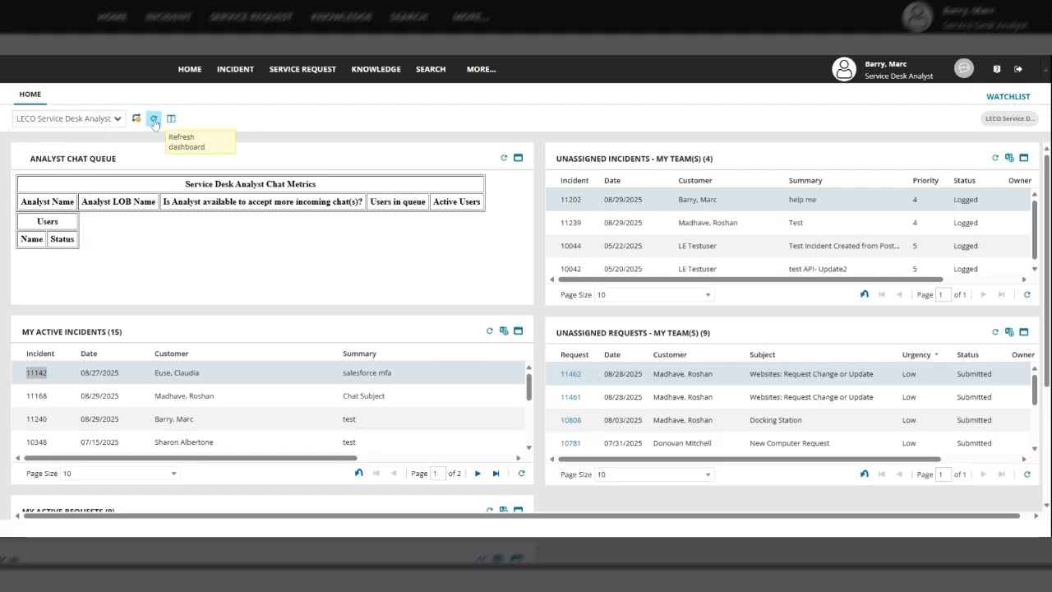
{"action": "left_click", "coordinate": [154, 119]}
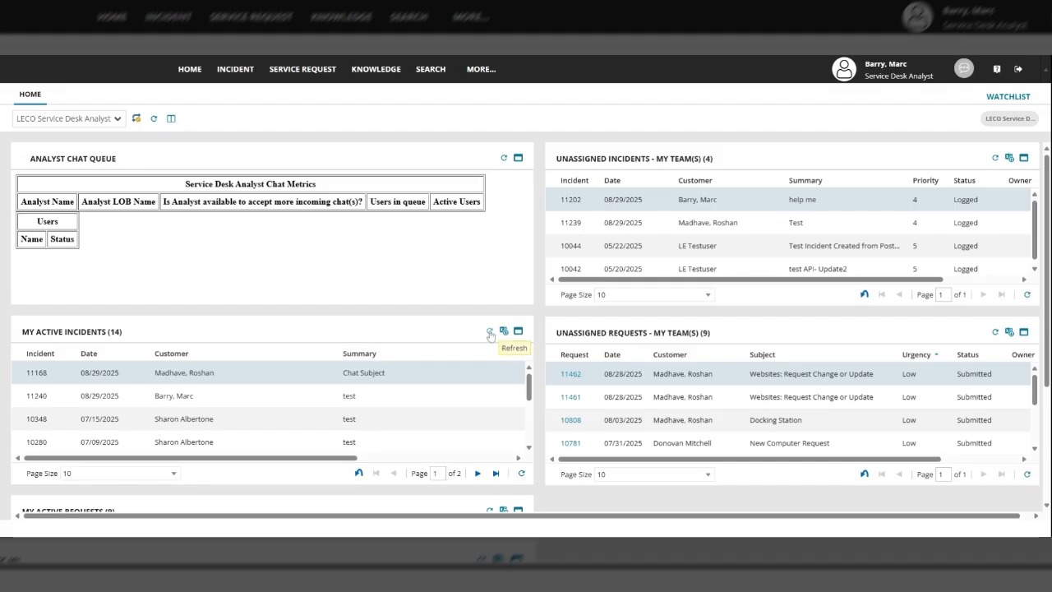
{"action": "left_click", "coordinate": [490, 332]}
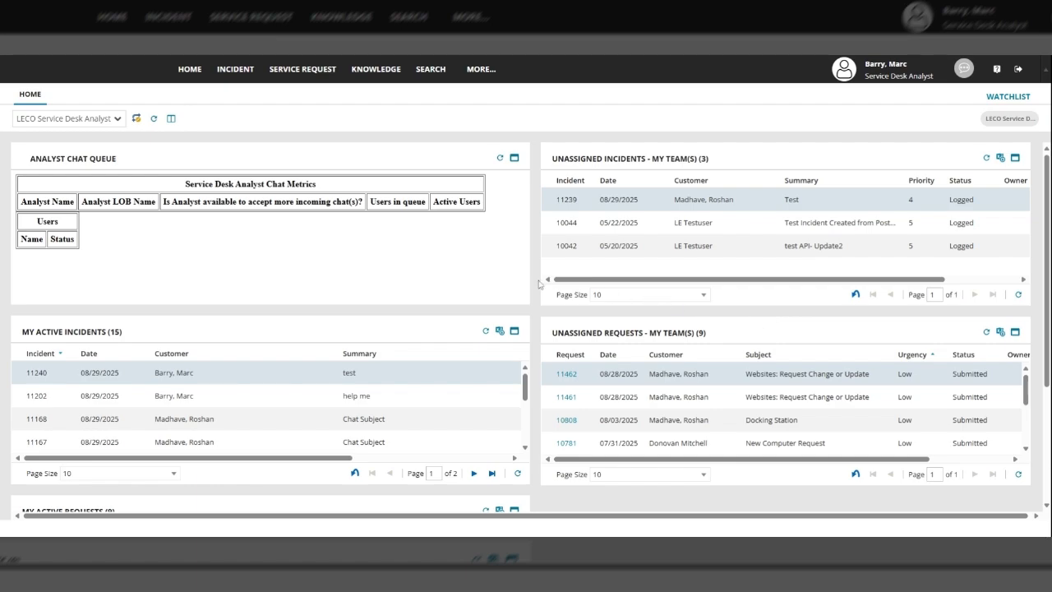
From the Incidents workspace, create a blank new incident, numbered 11244
{"action": "left_click", "coordinate": [235, 72]}
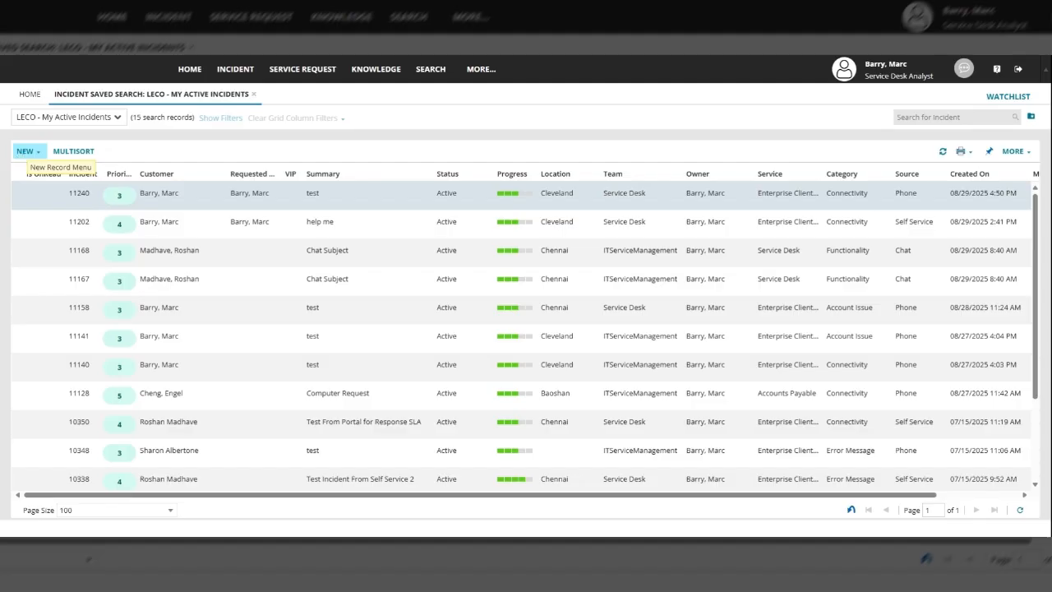
{"action": "left_click", "coordinate": [38, 156]}
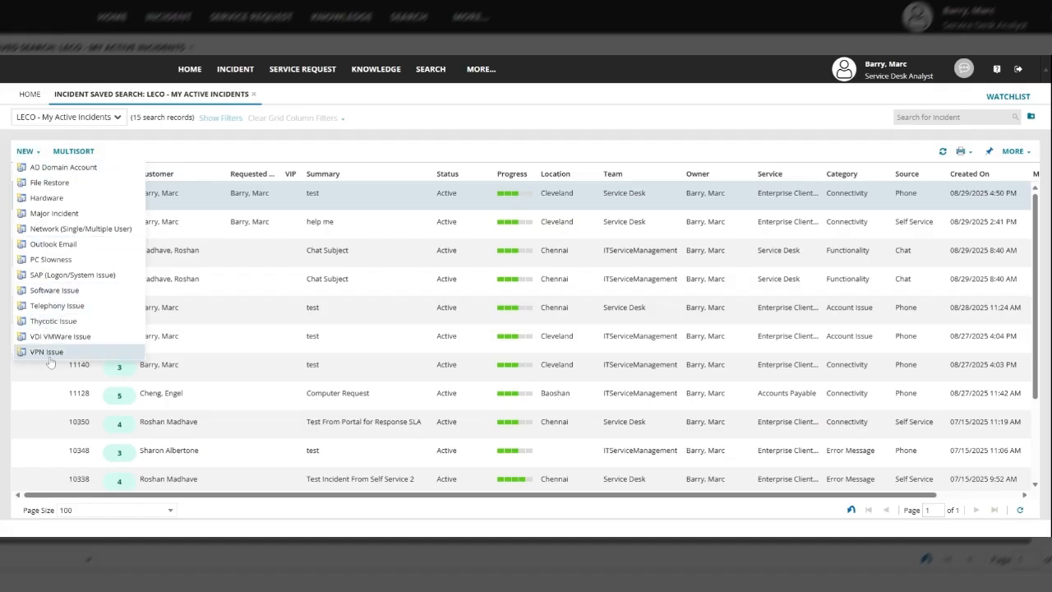
{"action": "left_click", "coordinate": [25, 152]}
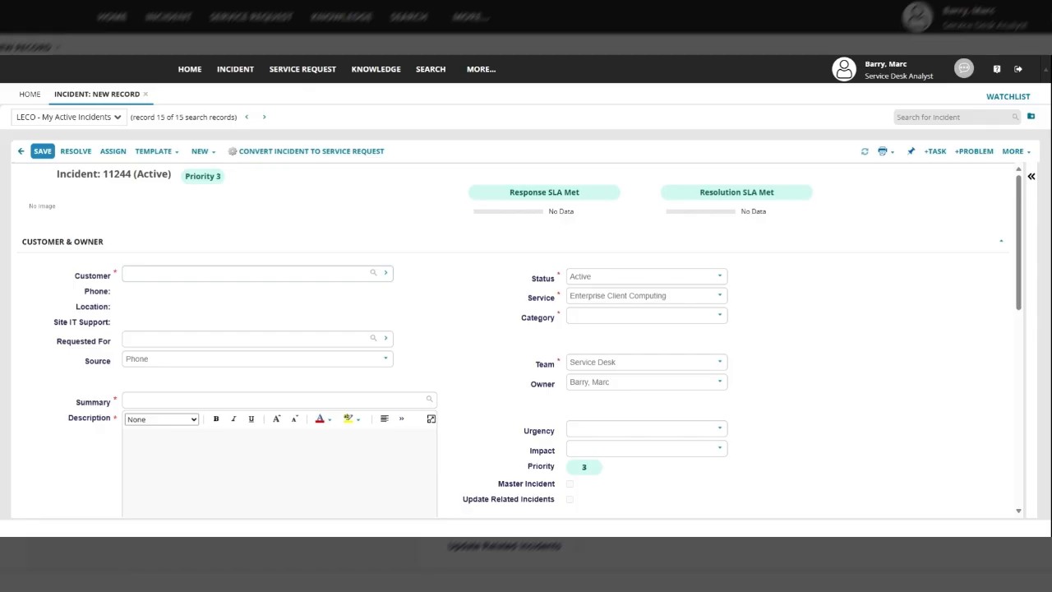
Select the customer by surname search and enter the summary 'salesforce mfa issue'
{"action": "type", "text": "holka"}
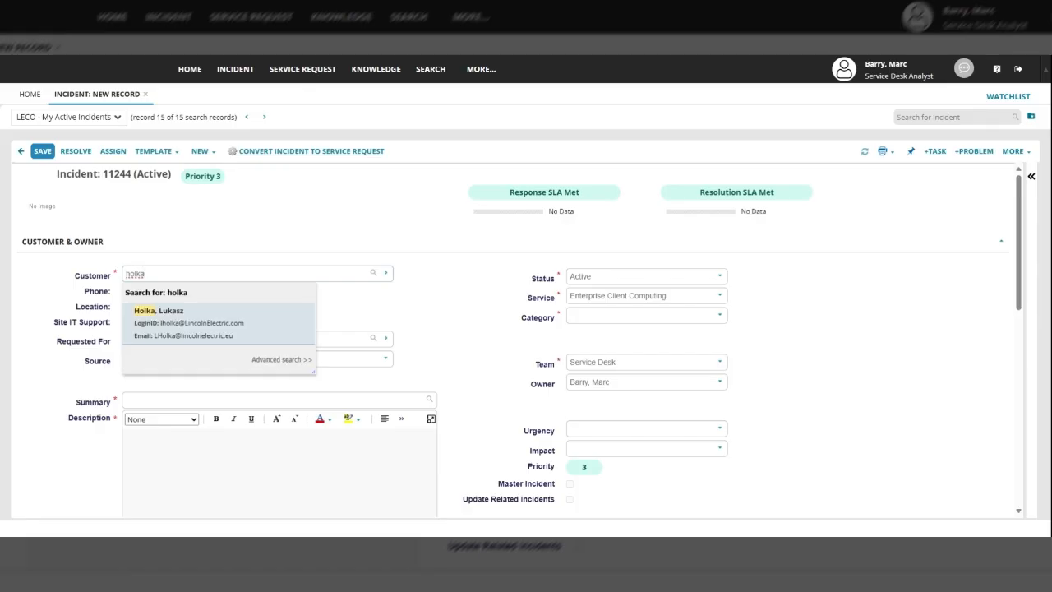
{"action": "left_click", "coordinate": [187, 327]}
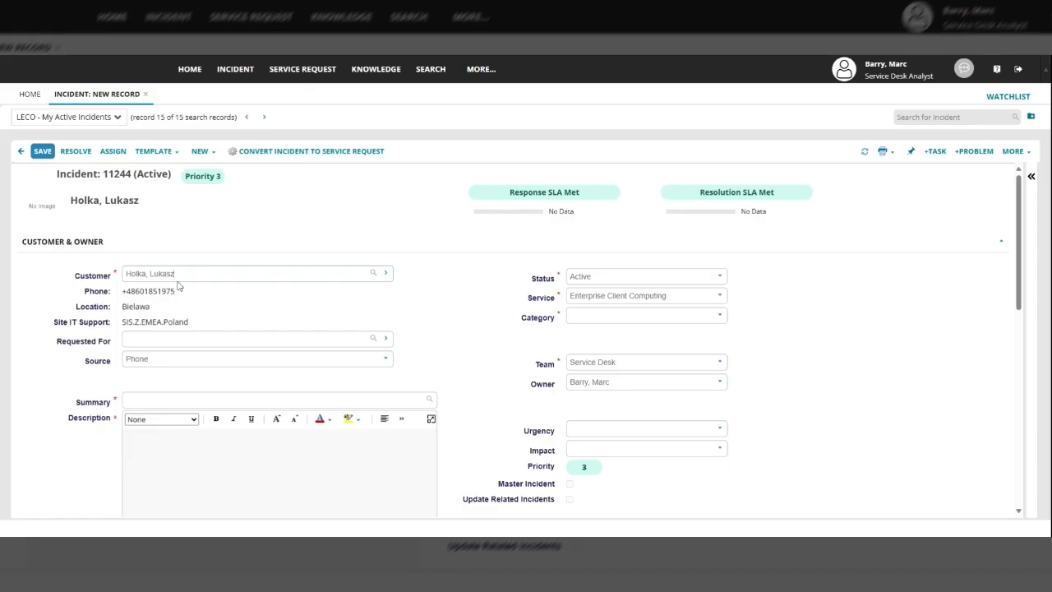
{"action": "scroll", "coordinate": [219, 351], "scroll_direction": "down", "scroll_amount": 1}
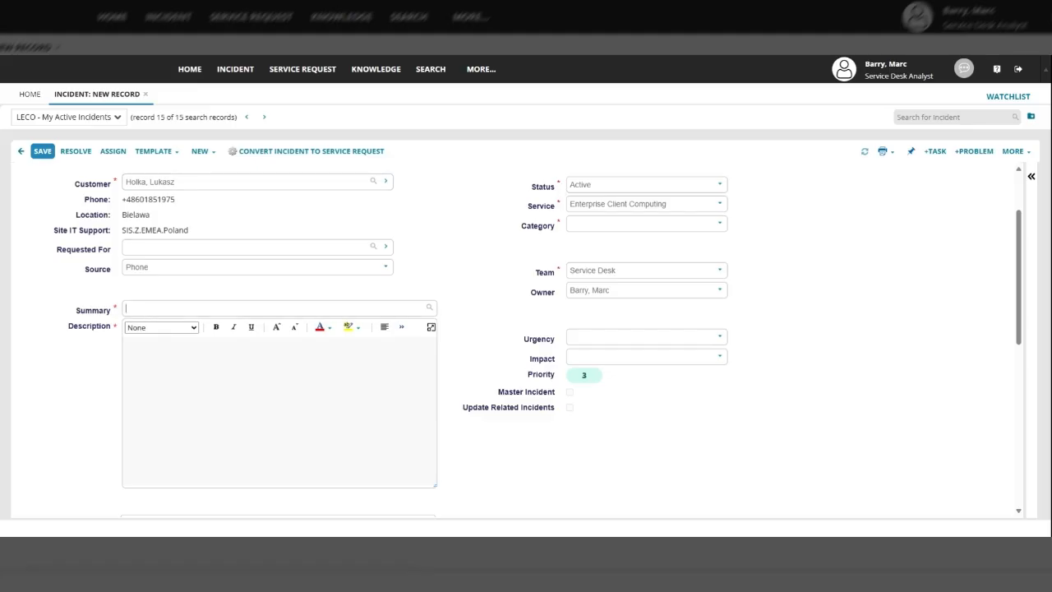
{"action": "type", "text": "salesforce mfa issue"}
{"action": "key", "text": "Tab"}
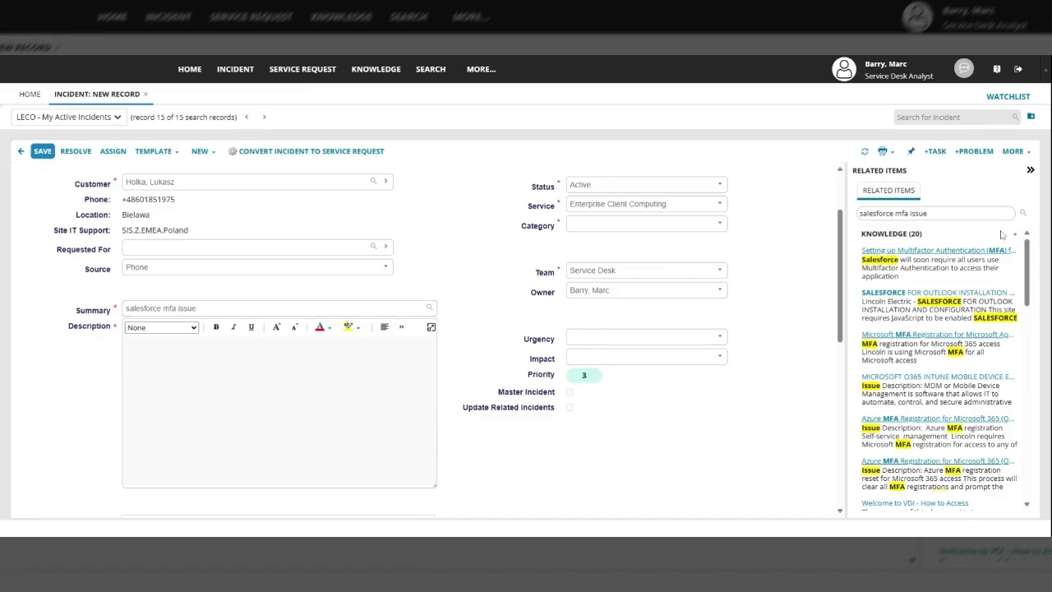
Review knowledge Document #10638 on Salesforce MFA setup and link it to incident 11244
{"action": "left_click", "coordinate": [918, 249]}
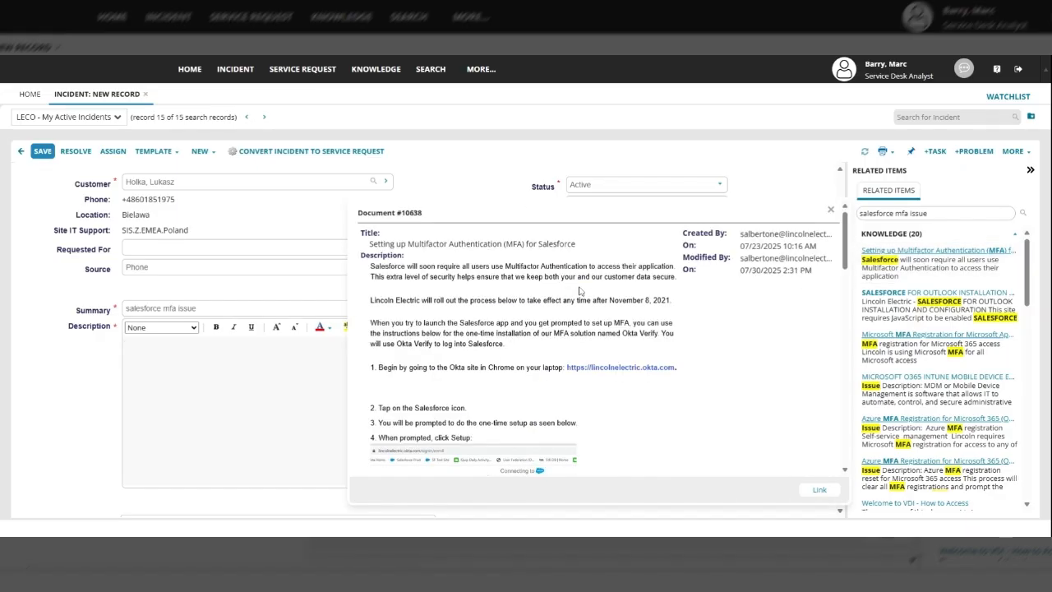
{"action": "scroll", "coordinate": [567, 308], "scroll_direction": "down", "scroll_amount": 5}
{"action": "scroll", "coordinate": [567, 308], "scroll_direction": "down", "scroll_amount": 3}
{"action": "scroll", "coordinate": [555, 338], "scroll_direction": "up", "scroll_amount": 10}
{"action": "left_click", "coordinate": [819, 489]}
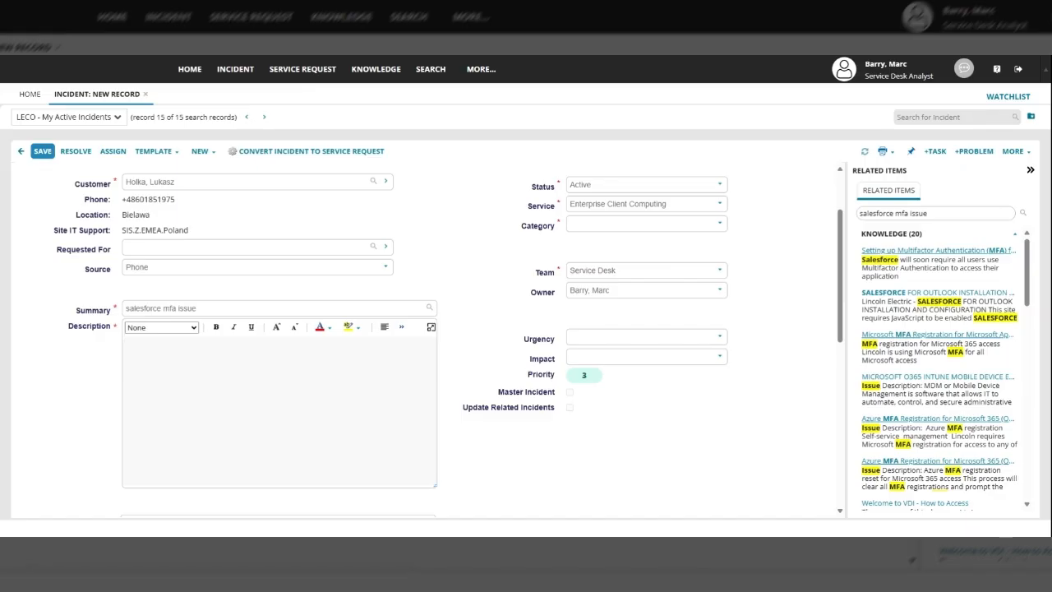
Describe the phone-not-working-with-MFA problem, set Category to Functionality, and collapse Related Items
{"action": "type", "text": "nnot get phone to work with mfa"}
{"action": "left_click", "coordinate": [720, 224]}
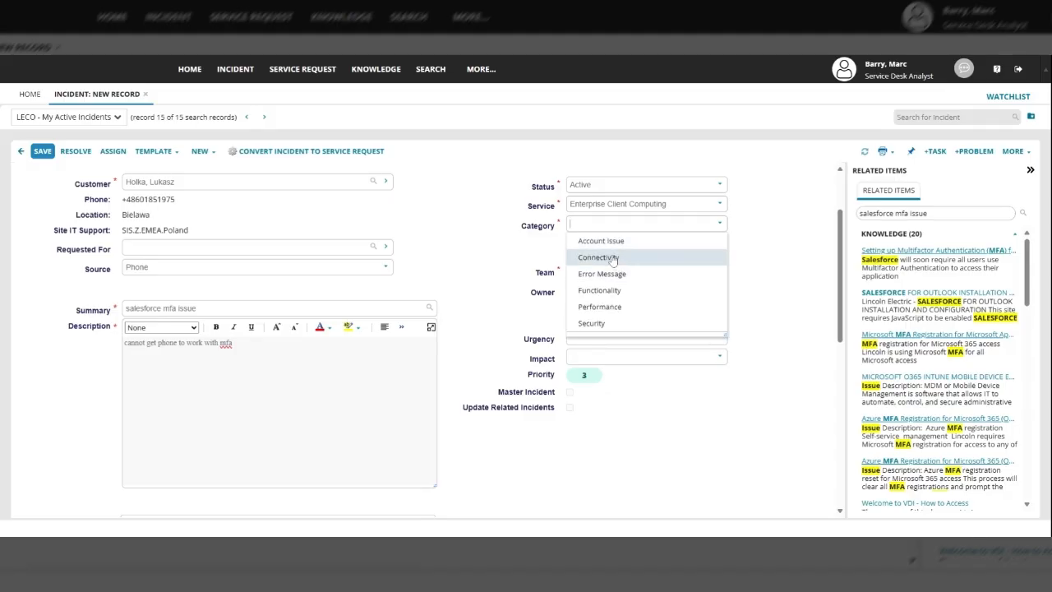
{"action": "left_click", "coordinate": [600, 290]}
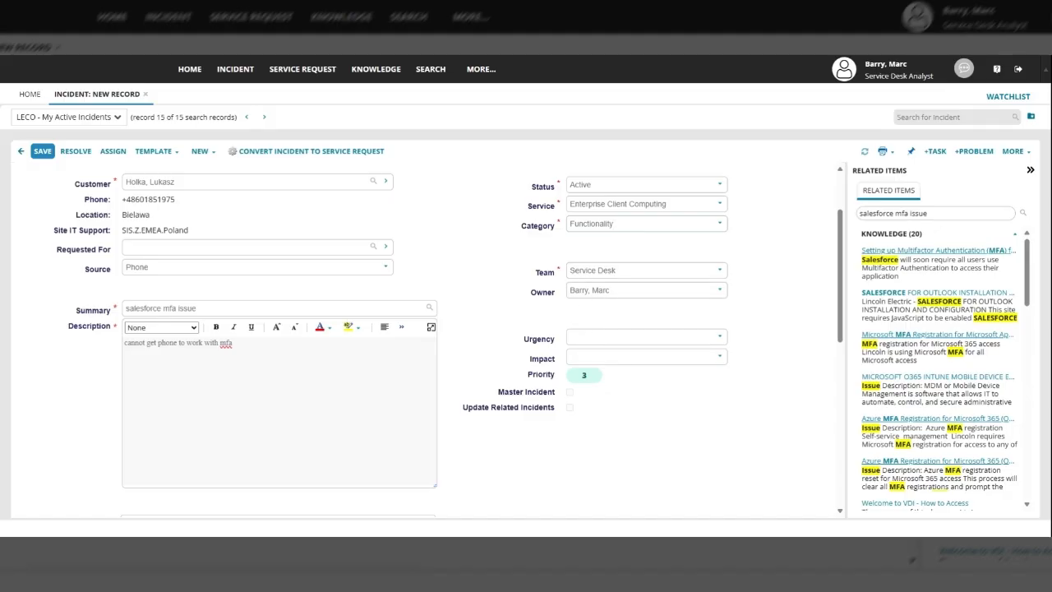
{"action": "left_click", "coordinate": [1031, 171]}
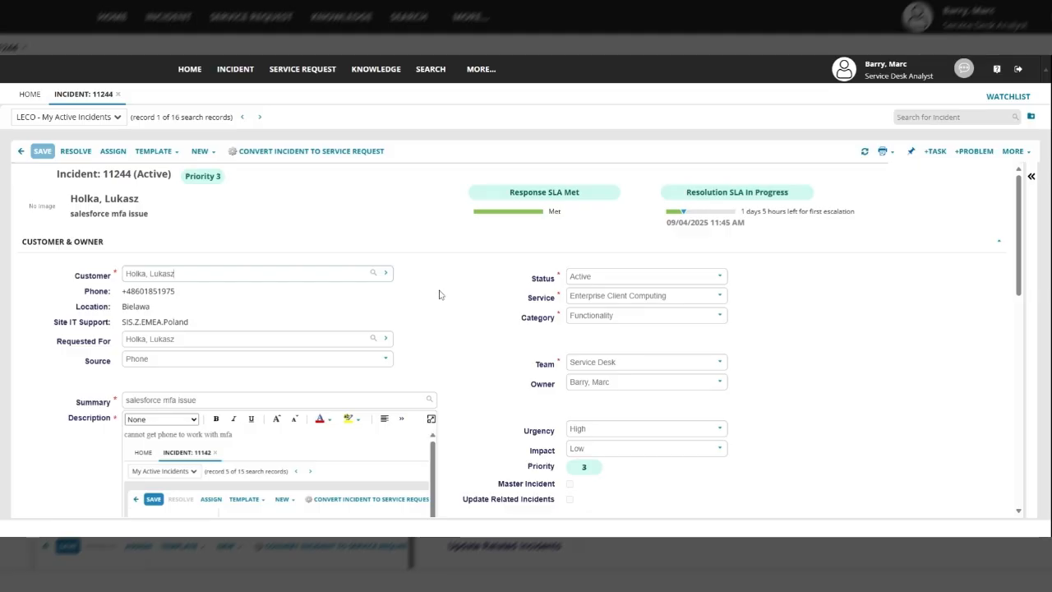
Check 11244 in the active incidents list, then return to the Home dashboard
{"action": "scroll", "coordinate": [439, 294], "scroll_direction": "down", "scroll_amount": 2}
{"action": "scroll", "coordinate": [329, 247], "scroll_direction": "up", "scroll_amount": 2}
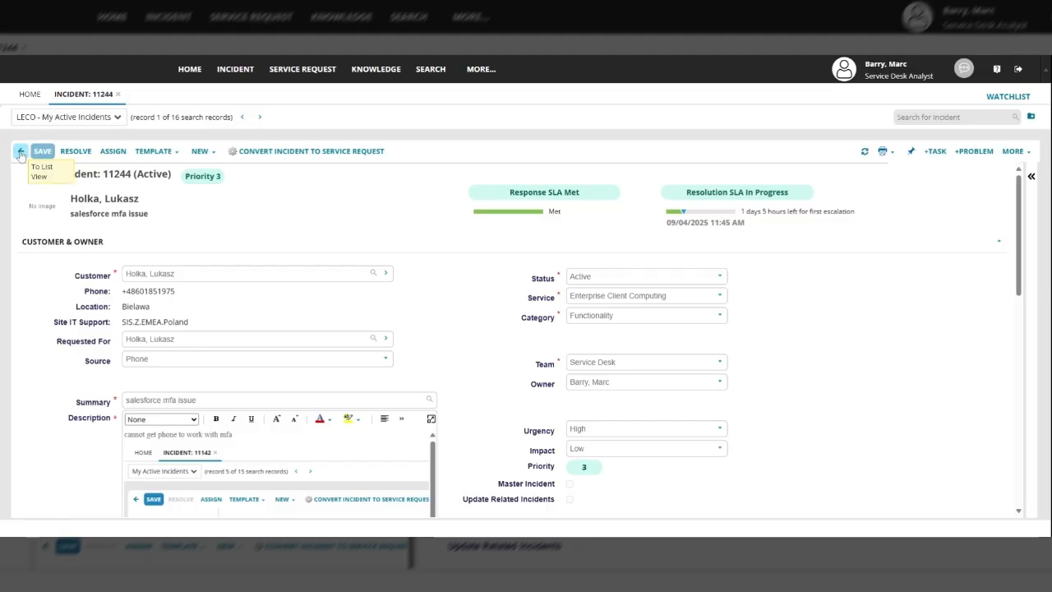
{"action": "left_click", "coordinate": [20, 154]}
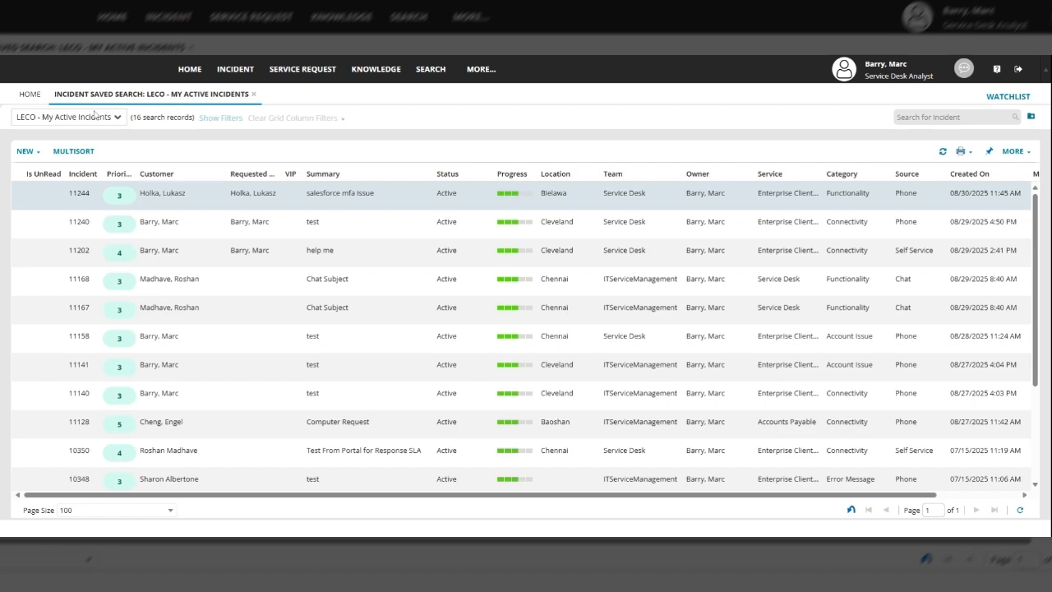
{"action": "left_click", "coordinate": [29, 95]}
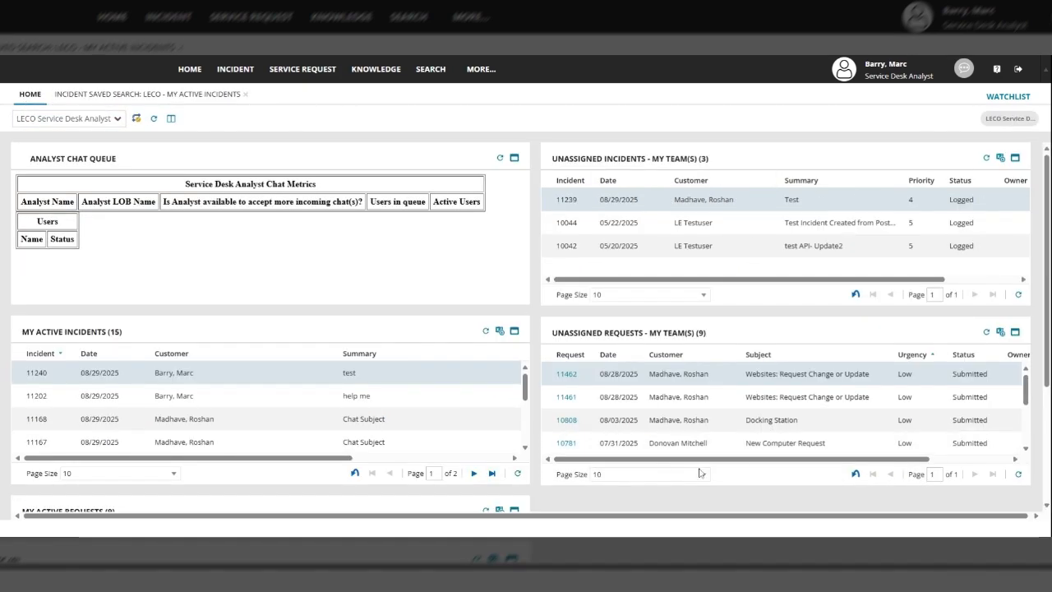